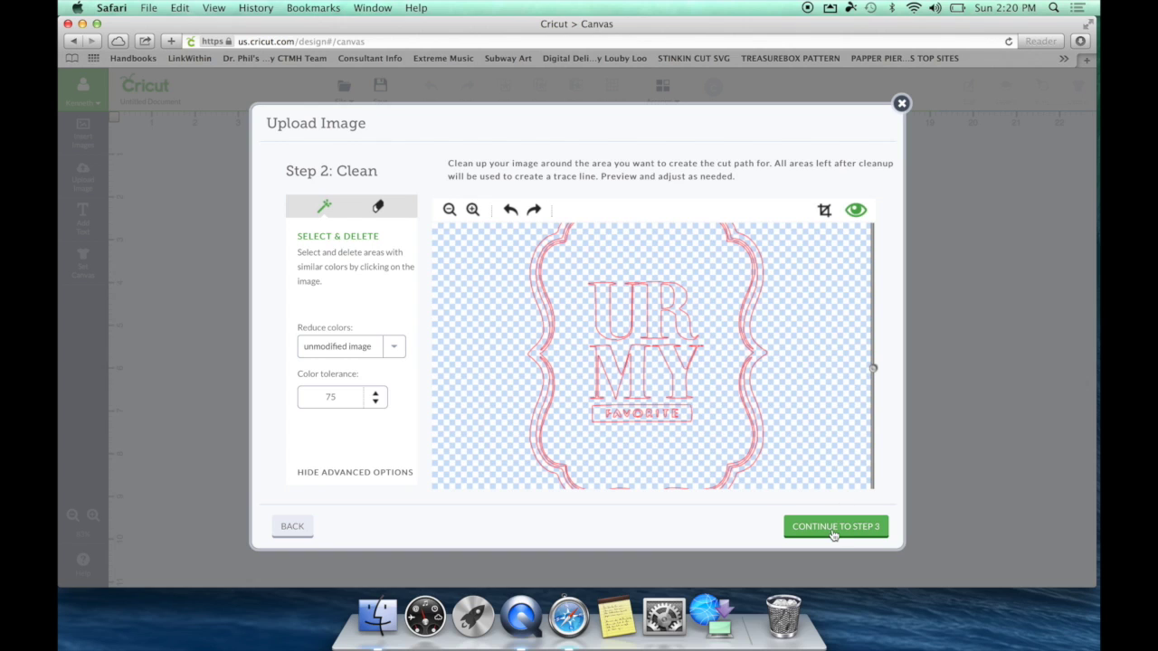
Save the cleaned image under the name Scan and insert it on the canvas, enlarged to about 2.85 by 3.84 in
left_click(833, 529)
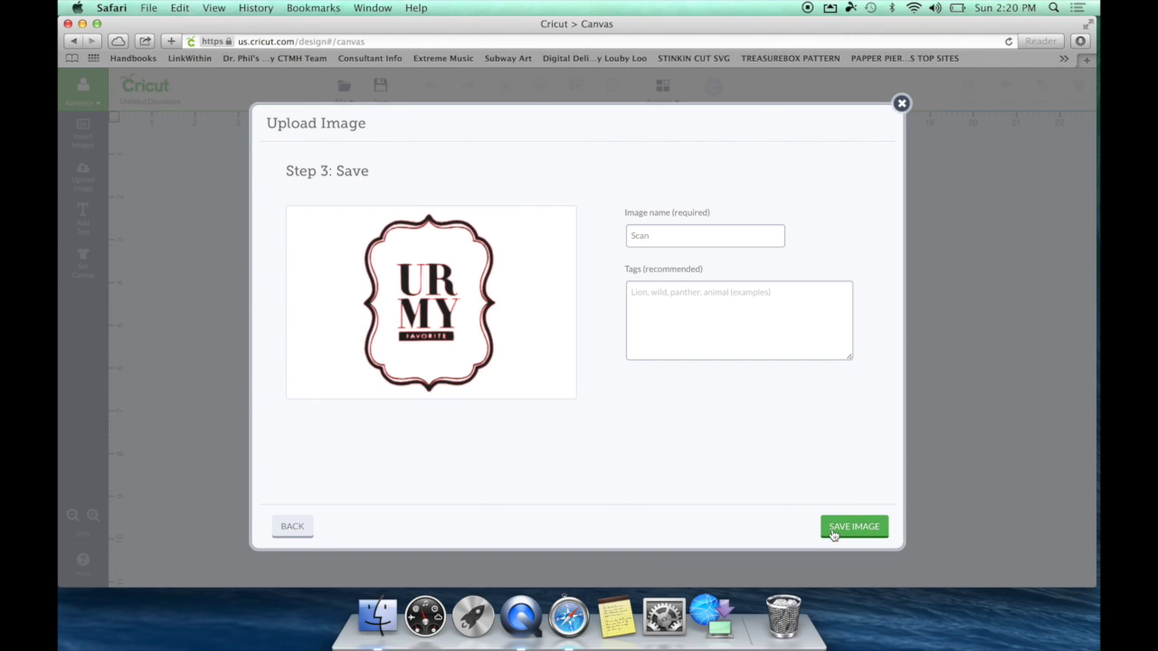
left_click(833, 532)
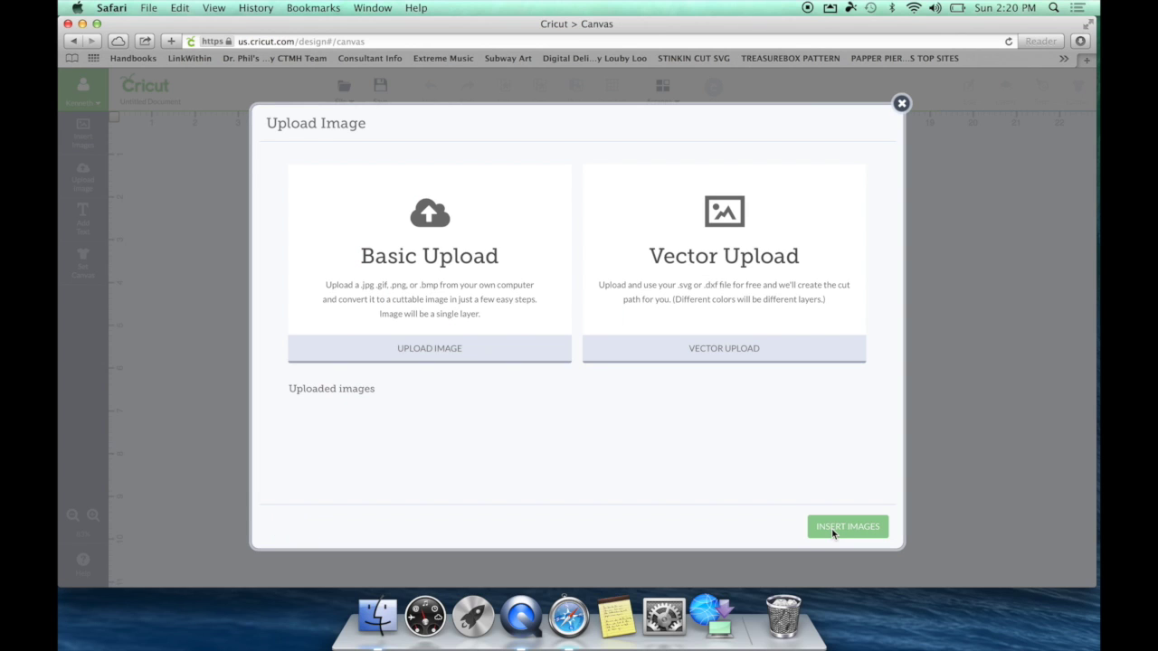
left_click(331, 450)
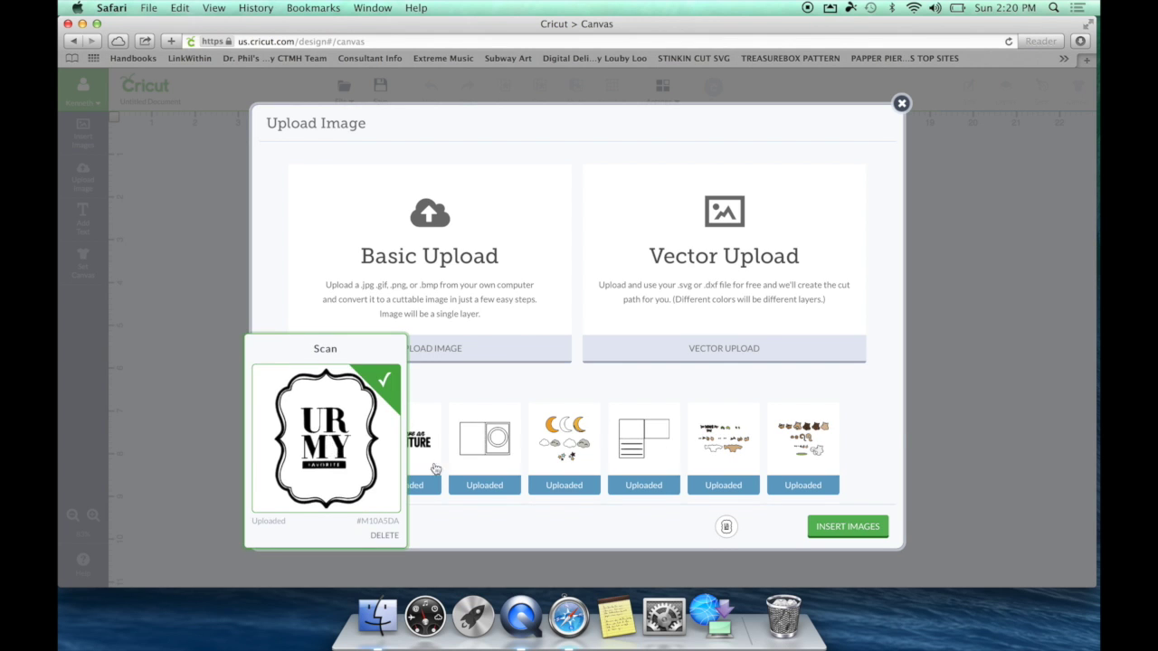
left_click(839, 529)
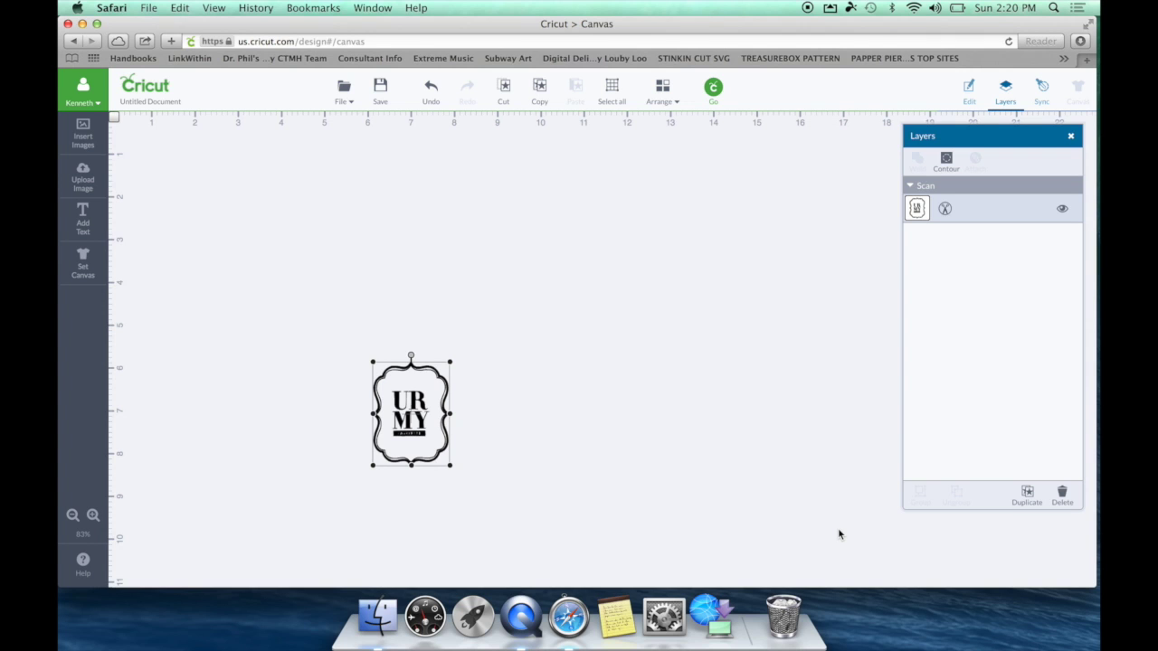
left_click_drag(451, 362, 575, 302)
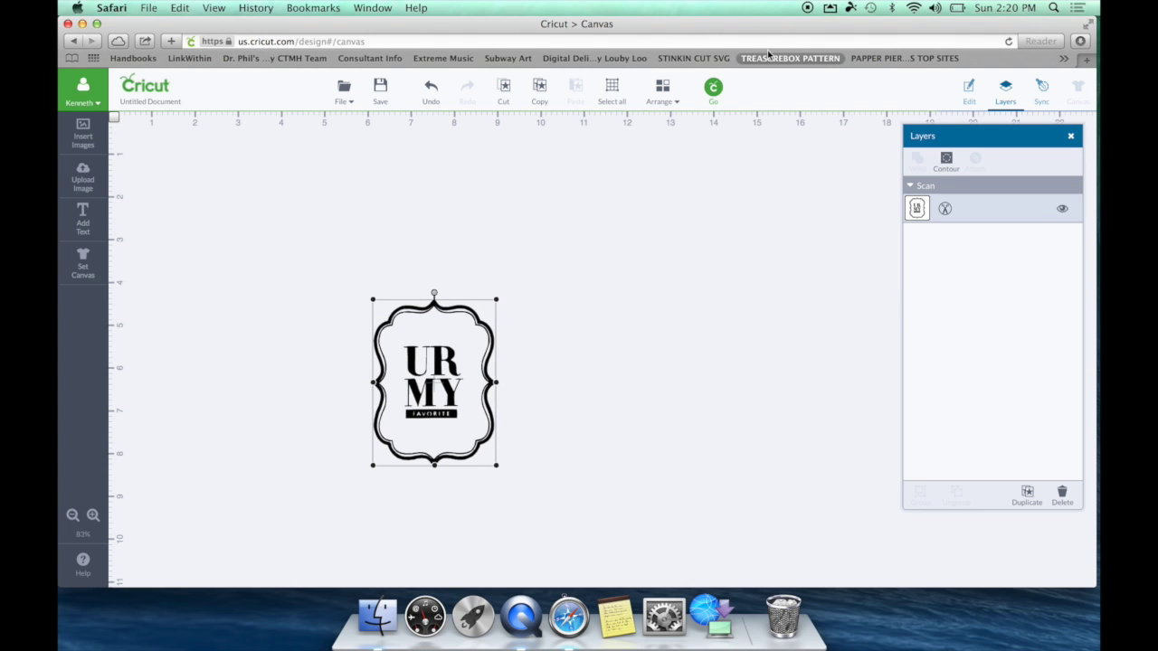
Search the image library's All Image Sets category for "posh"
left_click(80, 146)
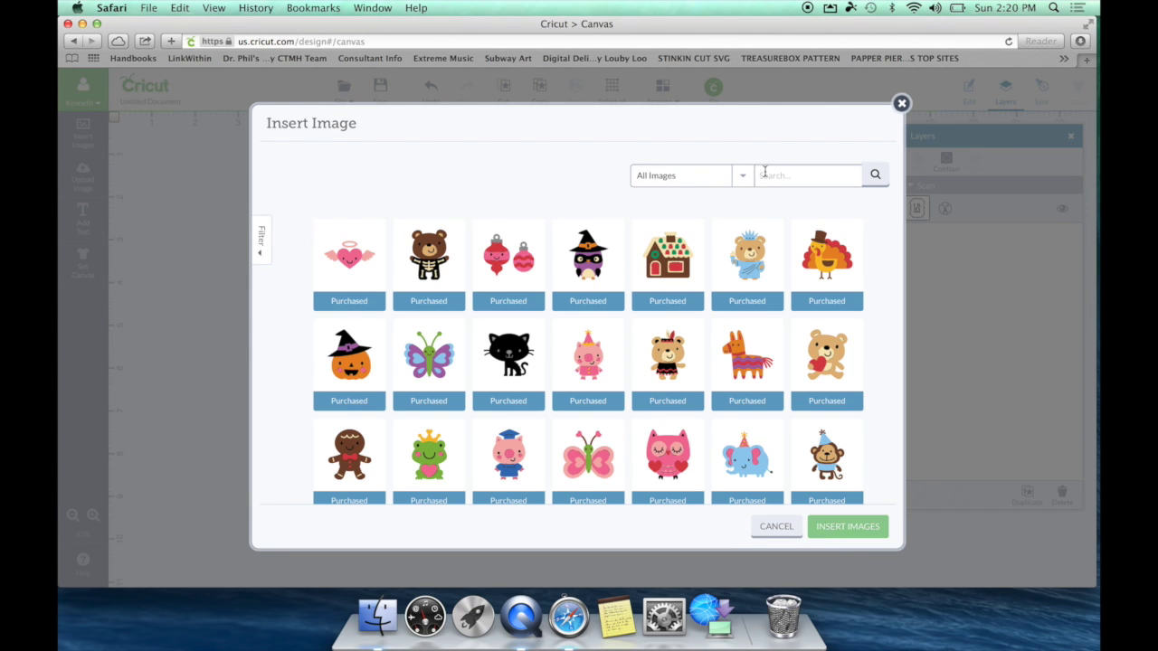
left_click(740, 176)
left_click(700, 224)
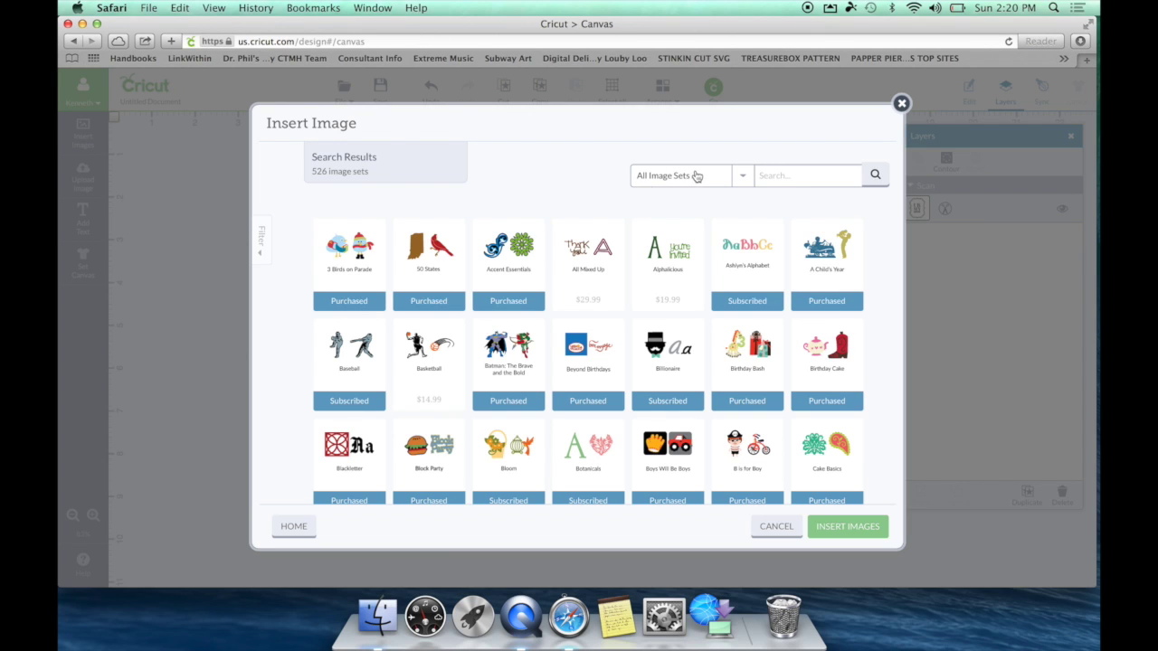
left_click(792, 181)
type("posh")
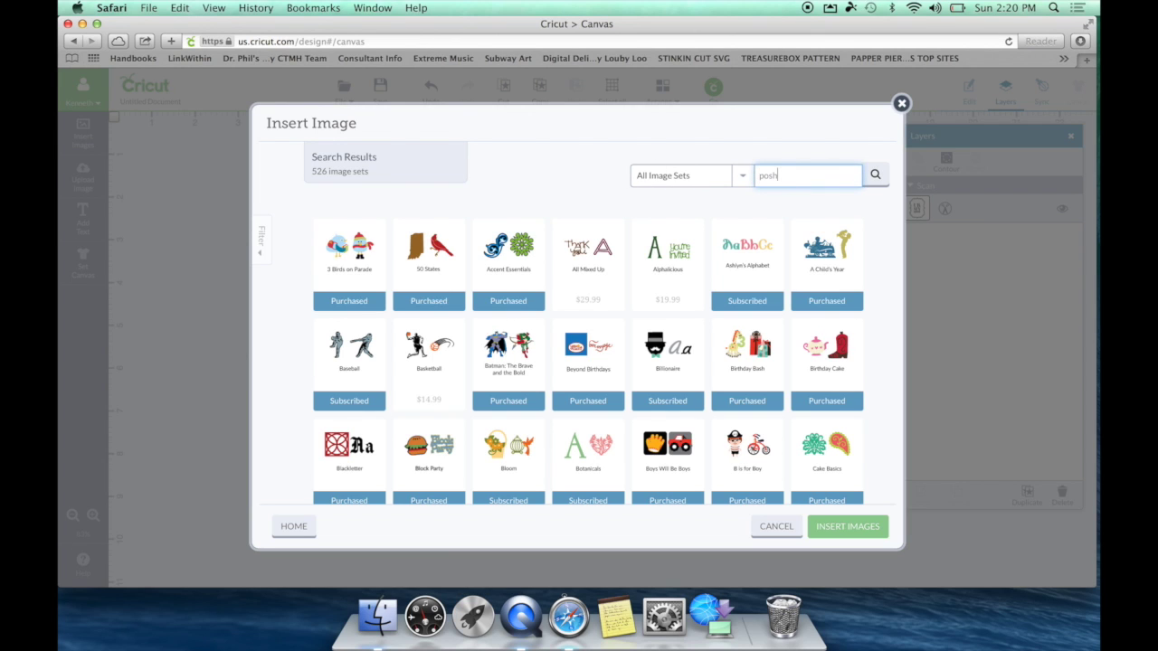
key("Return")
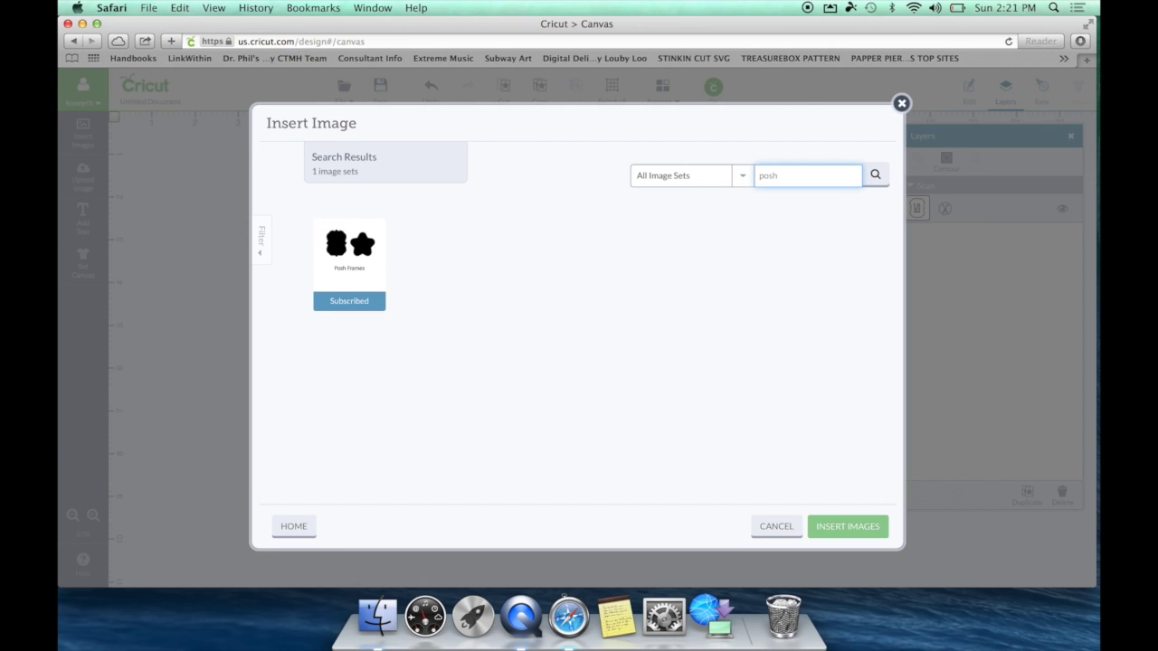
Insert the tall label shape with pointed edges from the Posh Frames image set onto the canvas
left_click(340, 297)
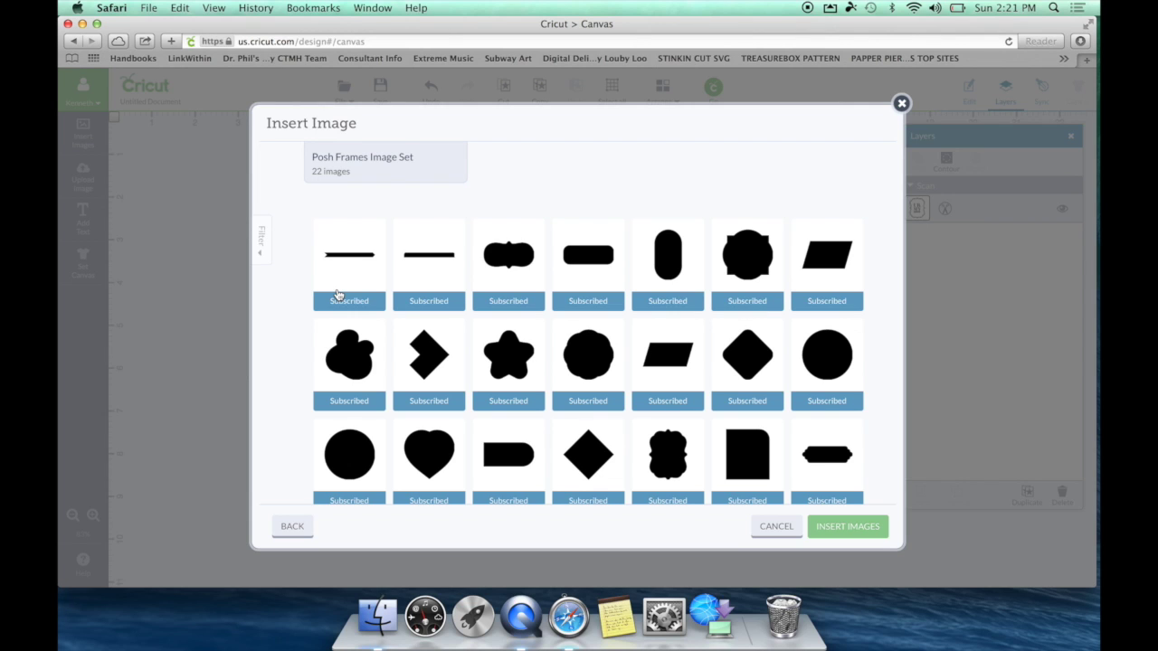
left_click(690, 478)
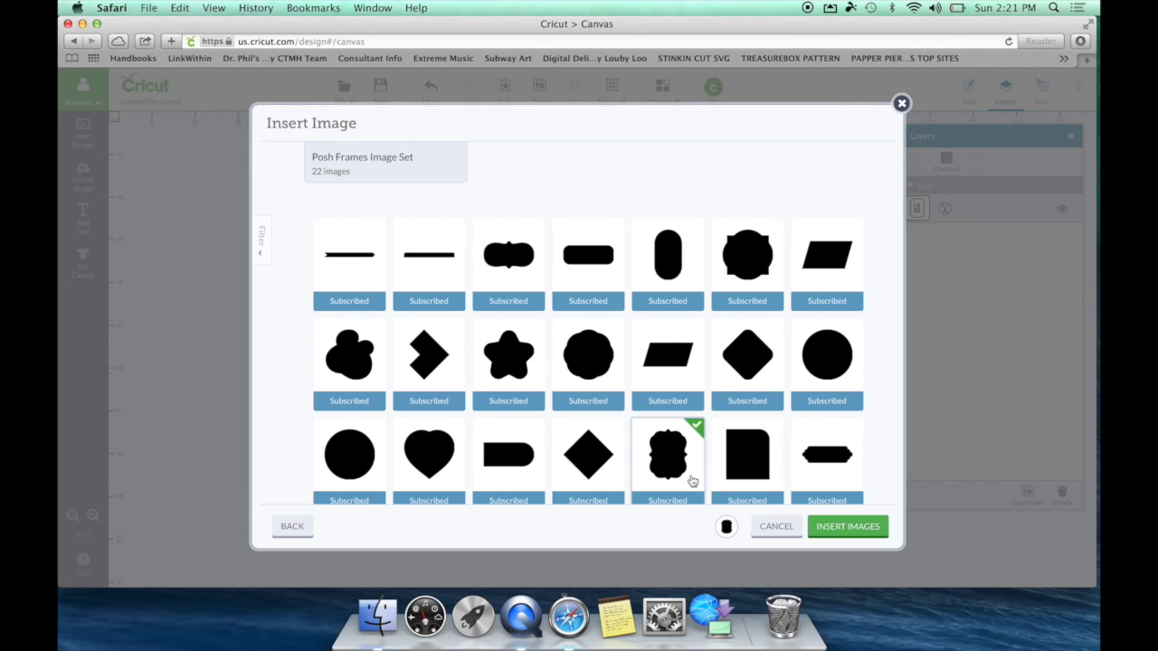
left_click(857, 530)
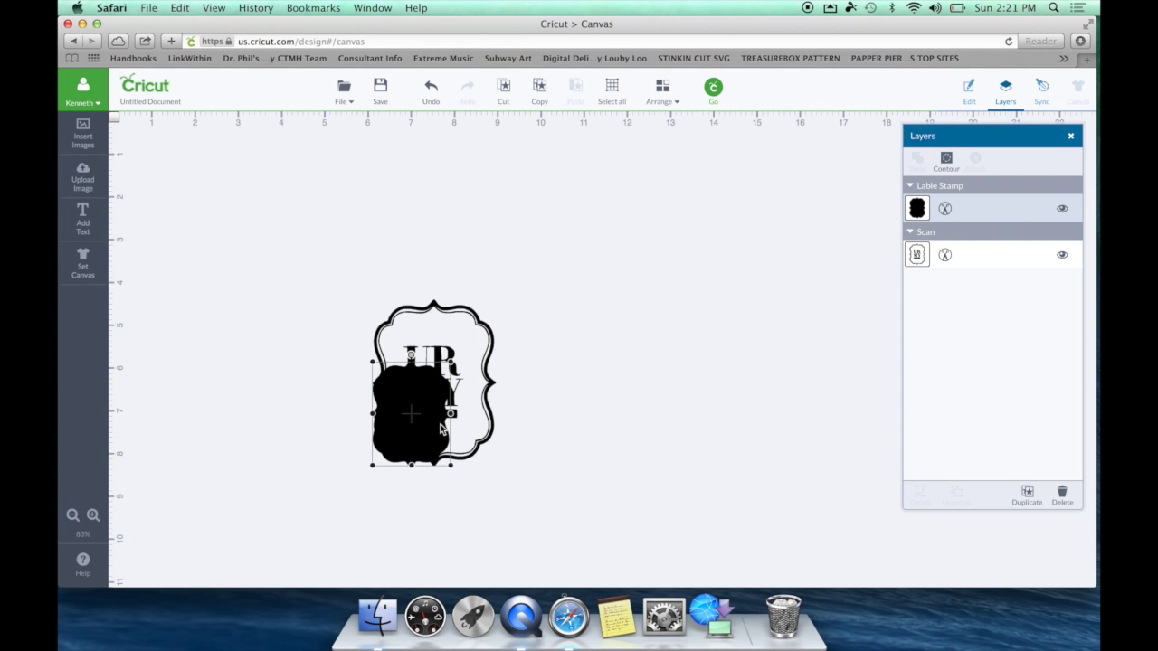
Move the black label shape clear of the scanned image and enlarge it to about 3.6 by 4.78 in
left_click(410, 412)
left_click_drag(409, 412, 565, 328)
left_click_drag(611, 278, 758, 182)
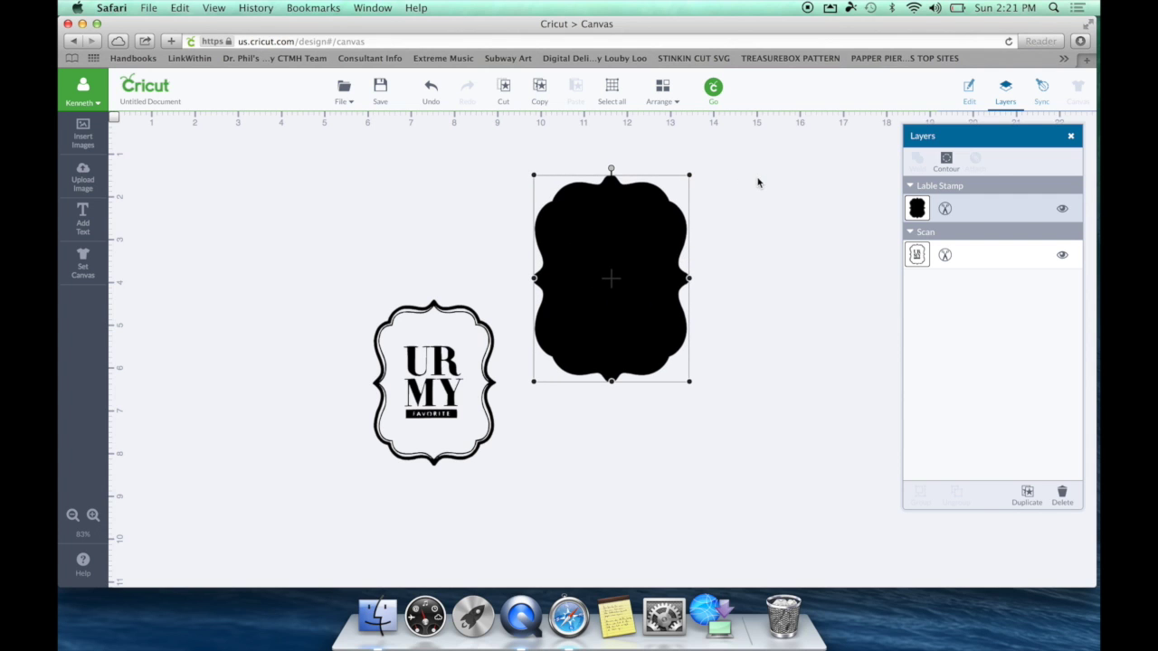
Change the label shape's cut color from the basic colors to white
left_click(945, 208)
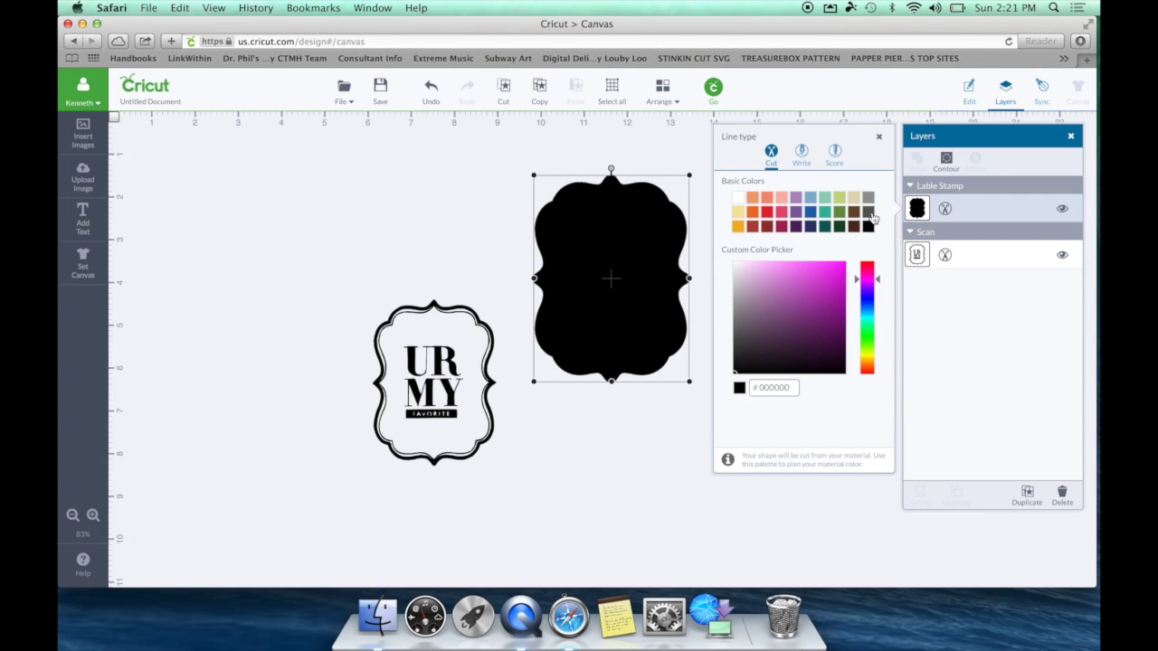
left_click(738, 197)
left_click(622, 478)
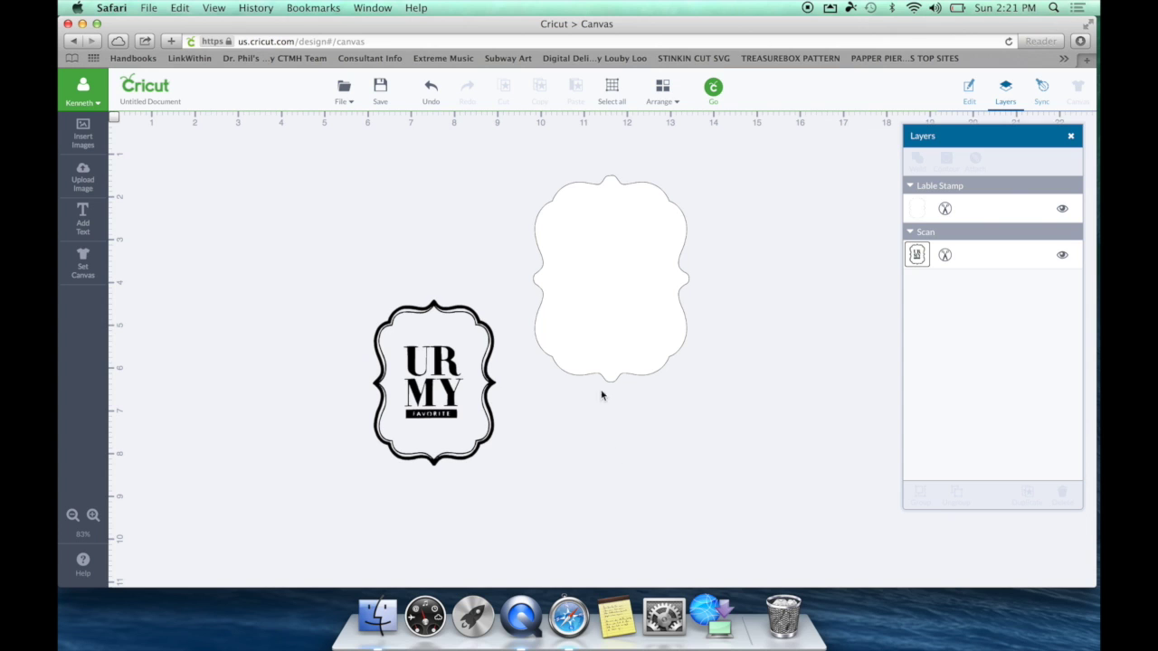
Move the scanned image up beside the label shape, and set the label's height to 5.0 in with proportions locked
left_click_drag(488, 394, 504, 328)
left_click(603, 328)
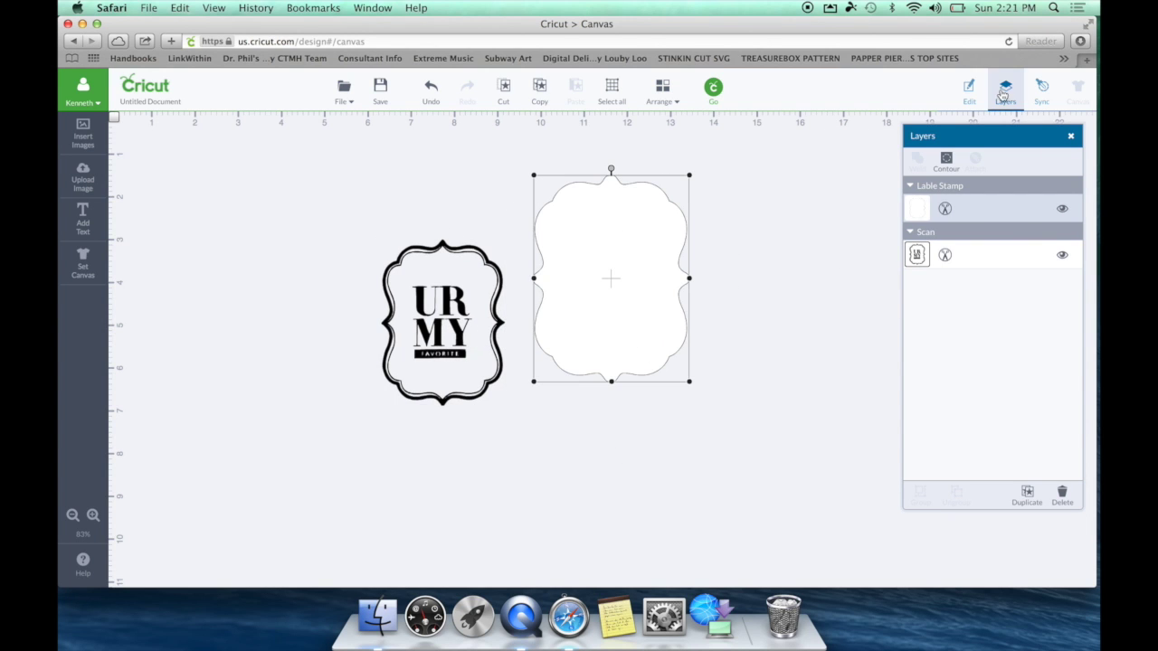
left_click(969, 91)
left_click(982, 205)
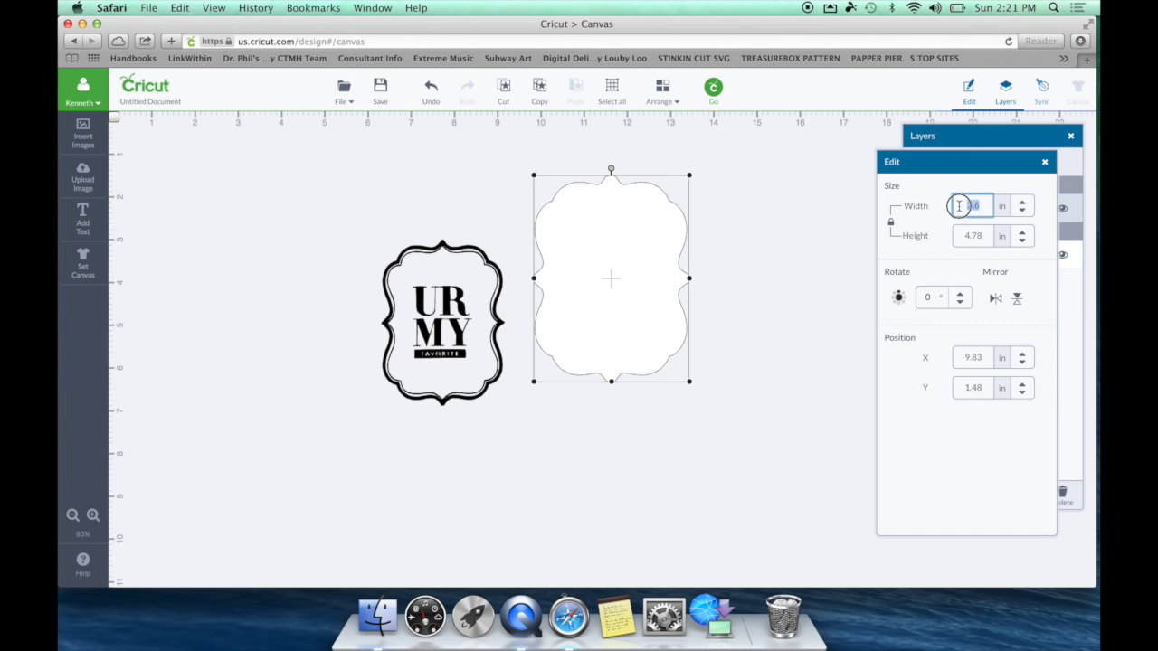
left_click(981, 236)
type("5")
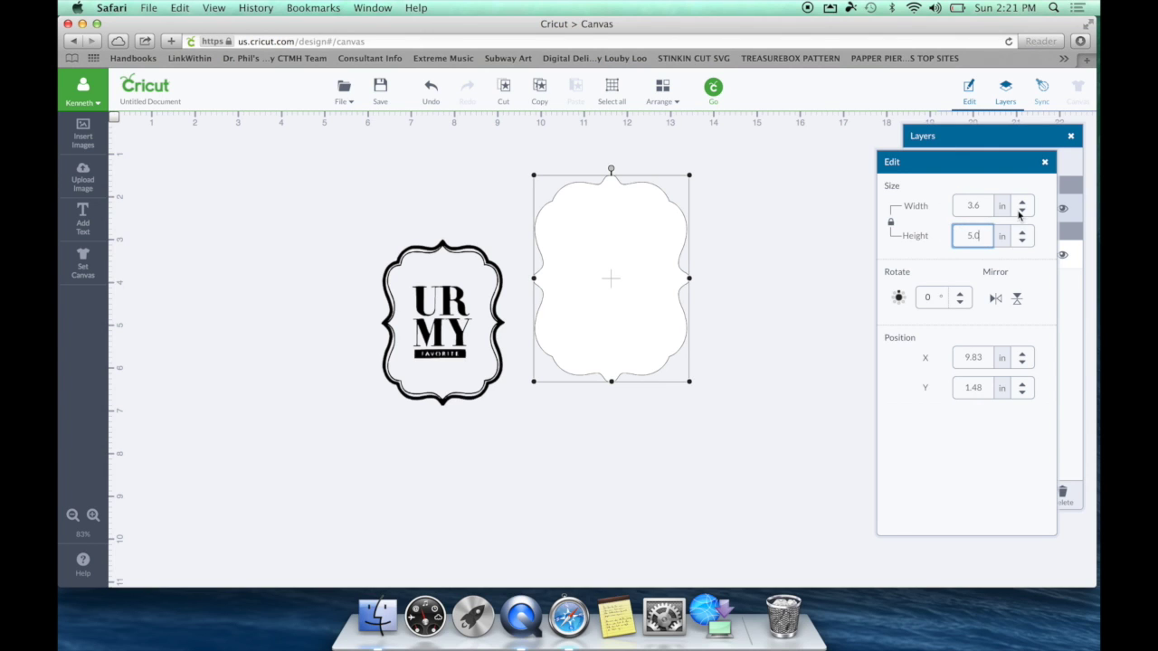
left_click(975, 207)
Set the scanned image's height to 5.0 in with proportions locked
left_click(484, 380)
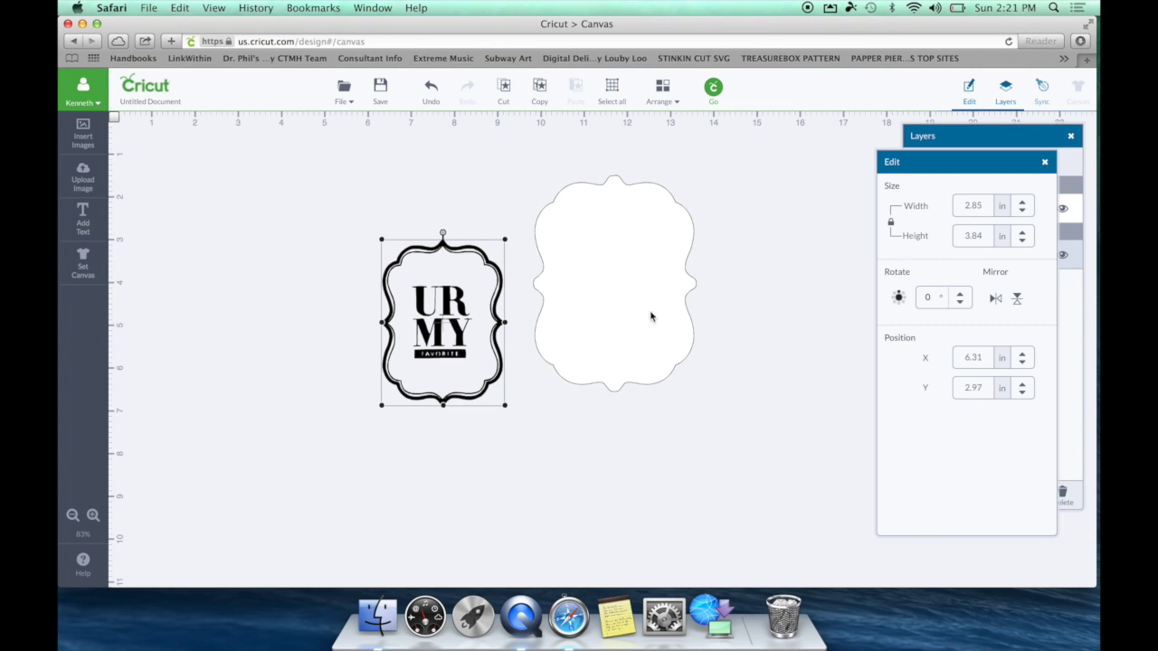
left_click(987, 237)
type("5")
left_click(979, 202)
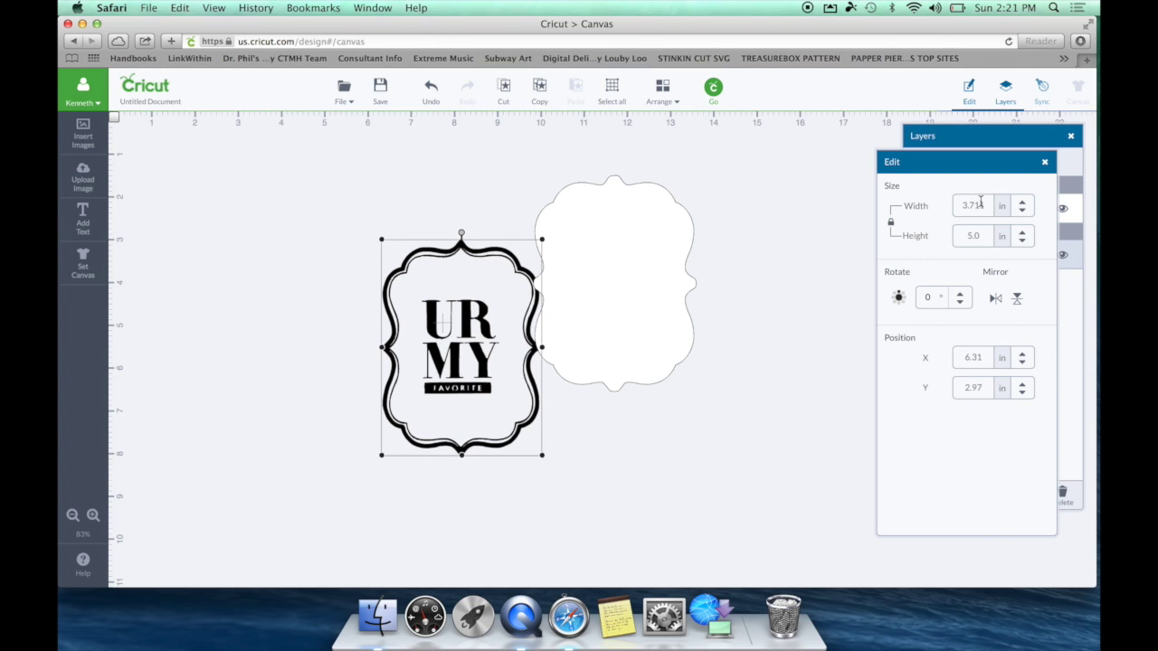
Bring the scanned image to the front and align it over the white label shape at about X 9.86, Y 1.49 in
right_click(518, 284)
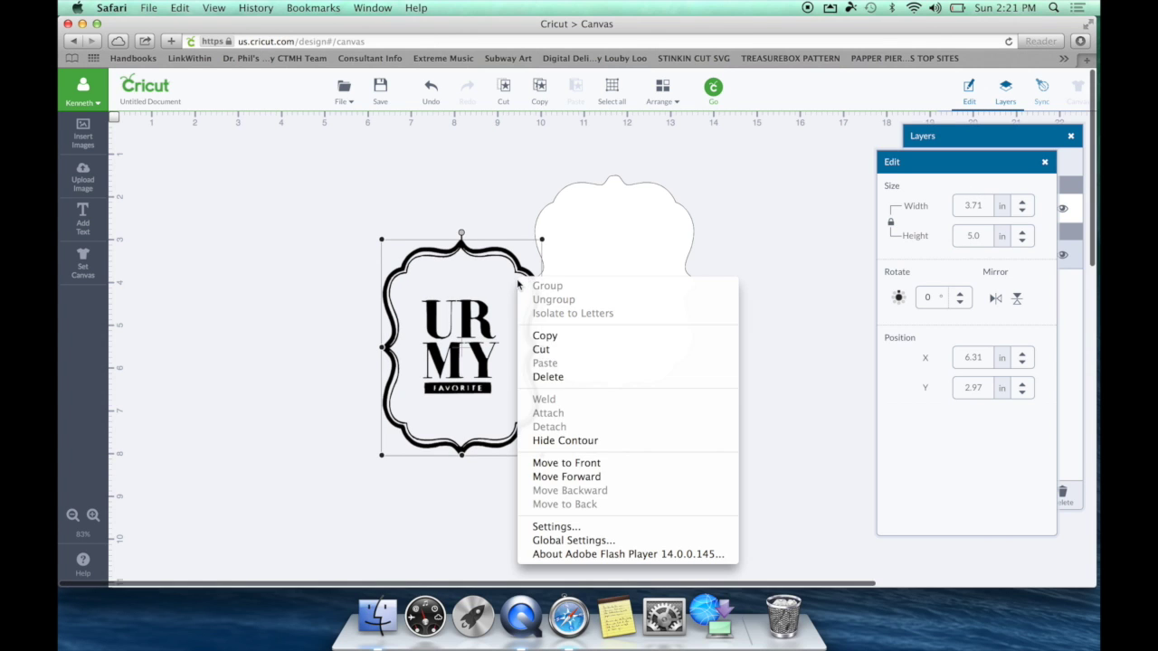
left_click(573, 464)
left_click_drag(547, 400, 691, 342)
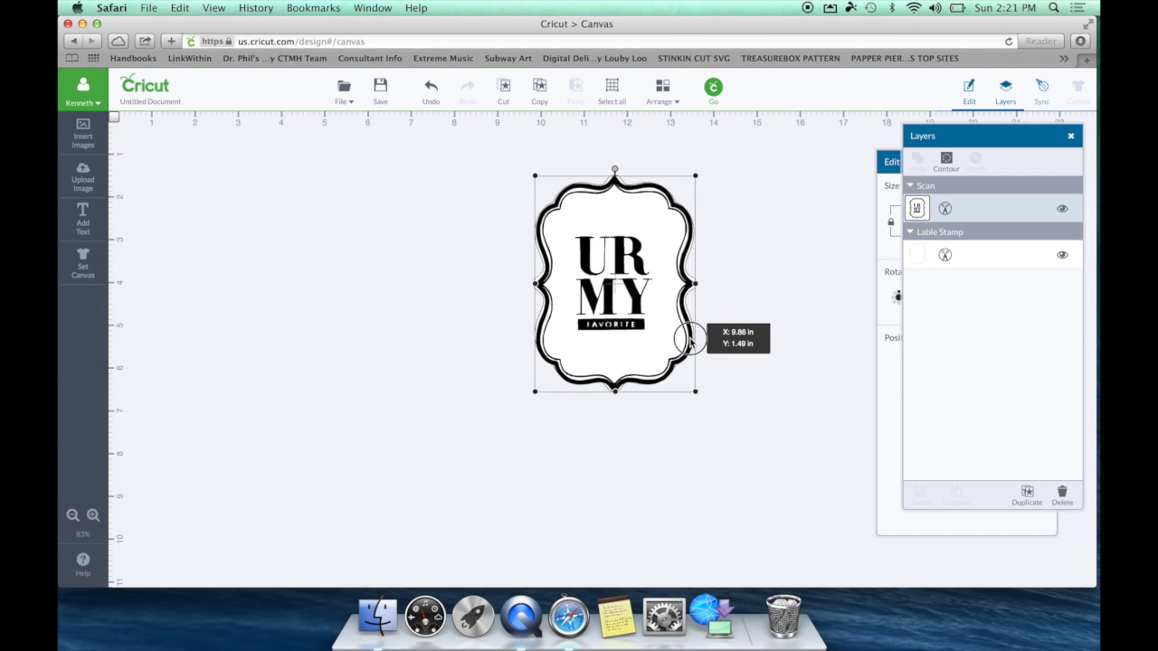
left_click_drag(691, 342, 692, 342)
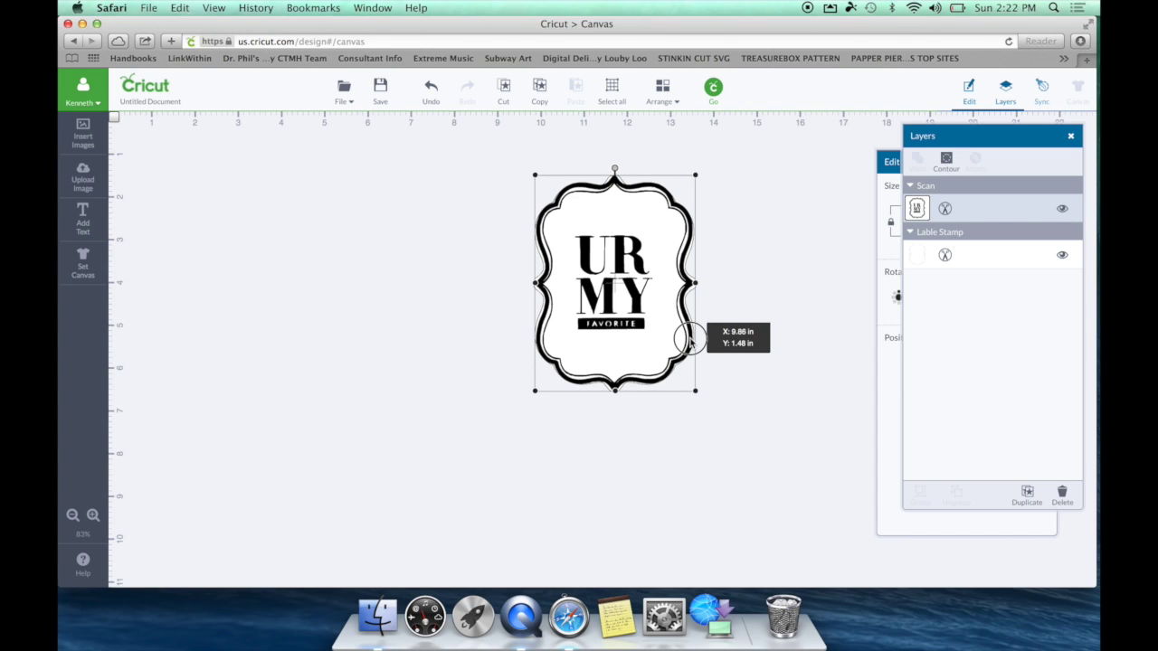
left_click_drag(691, 342, 691, 342)
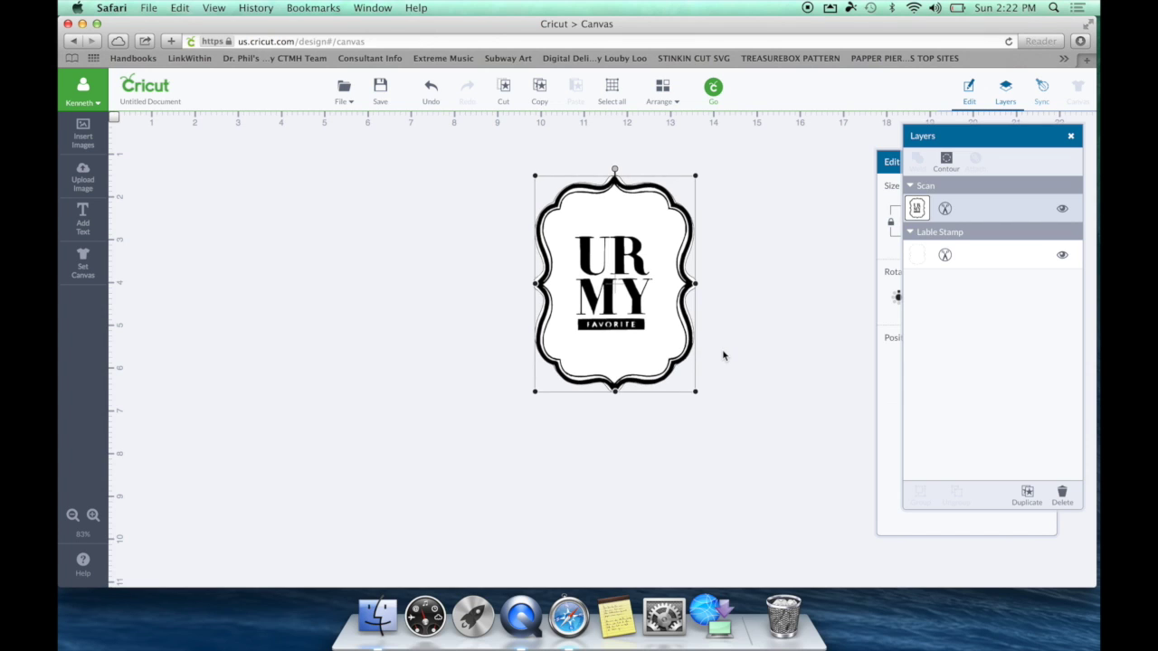
left_click(725, 357)
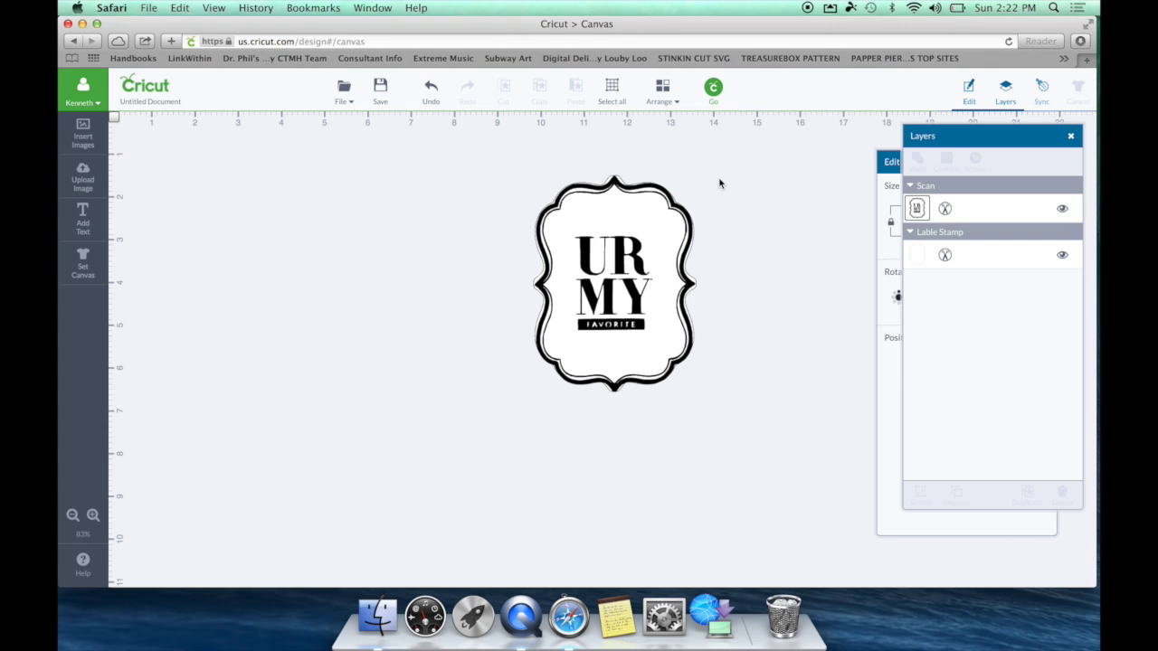
Change the Scan layer's line type to Write and set its pen color to Silver Metallic
left_click(644, 187)
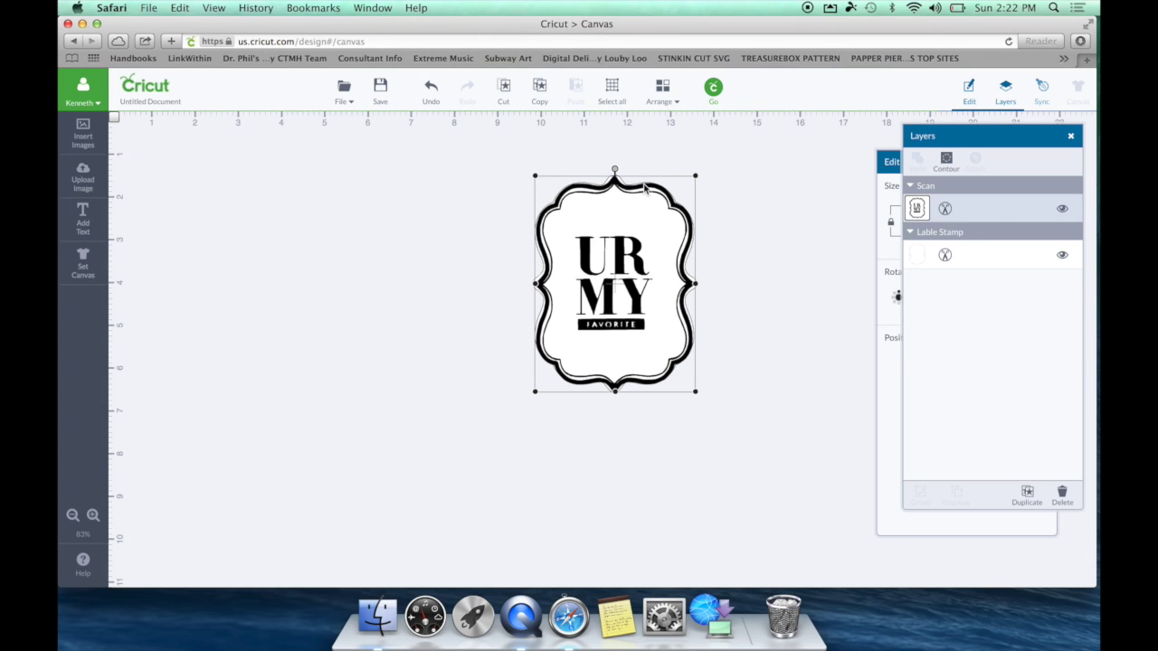
left_click(946, 211)
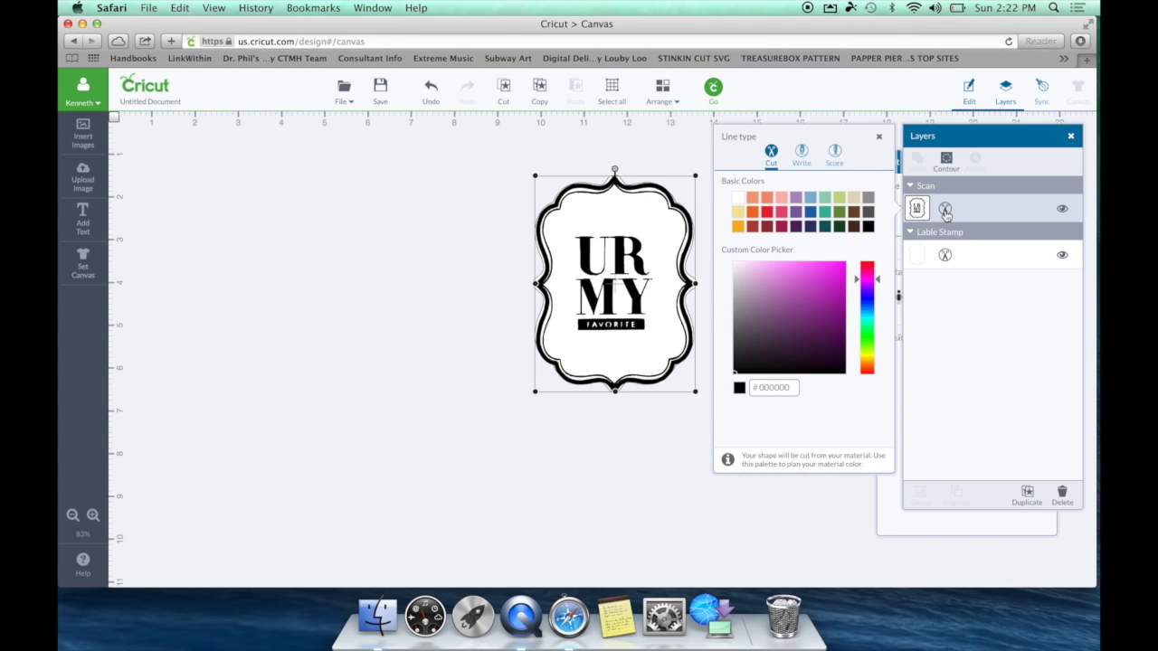
left_click(802, 155)
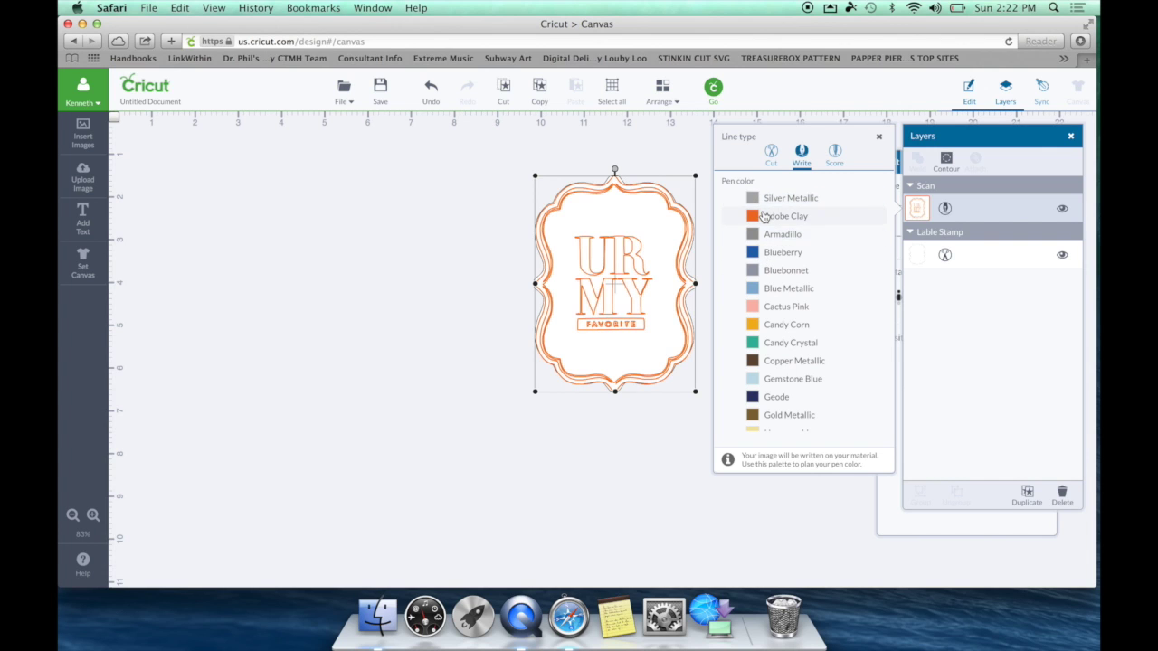
left_click(783, 324)
left_click(788, 343)
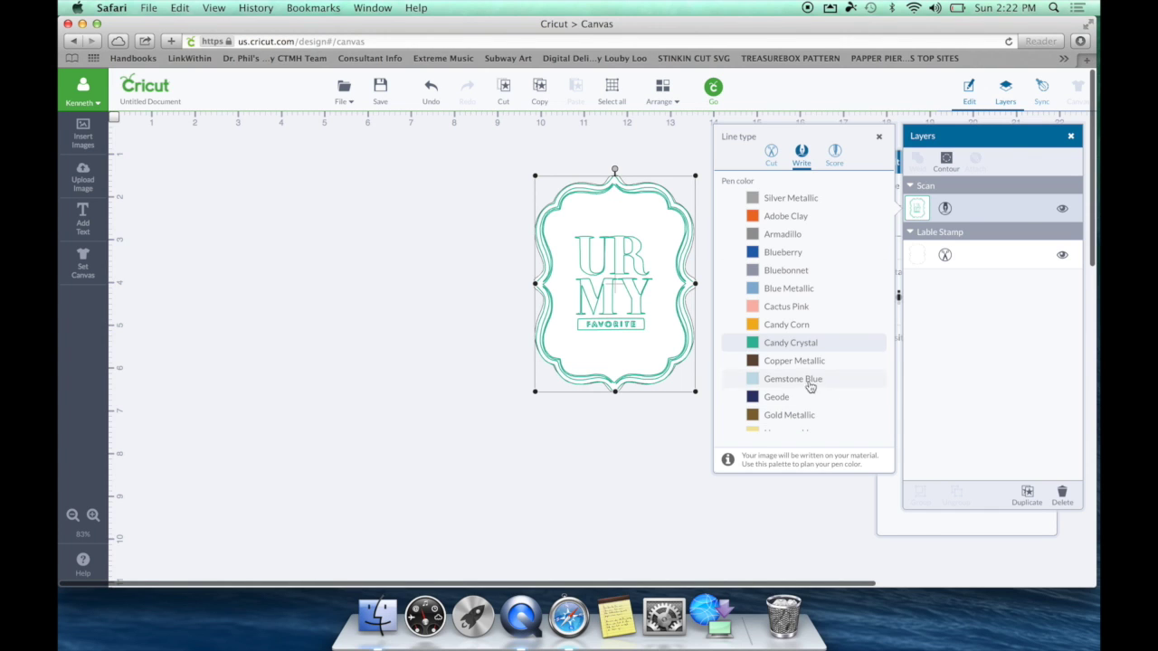
left_click(784, 252)
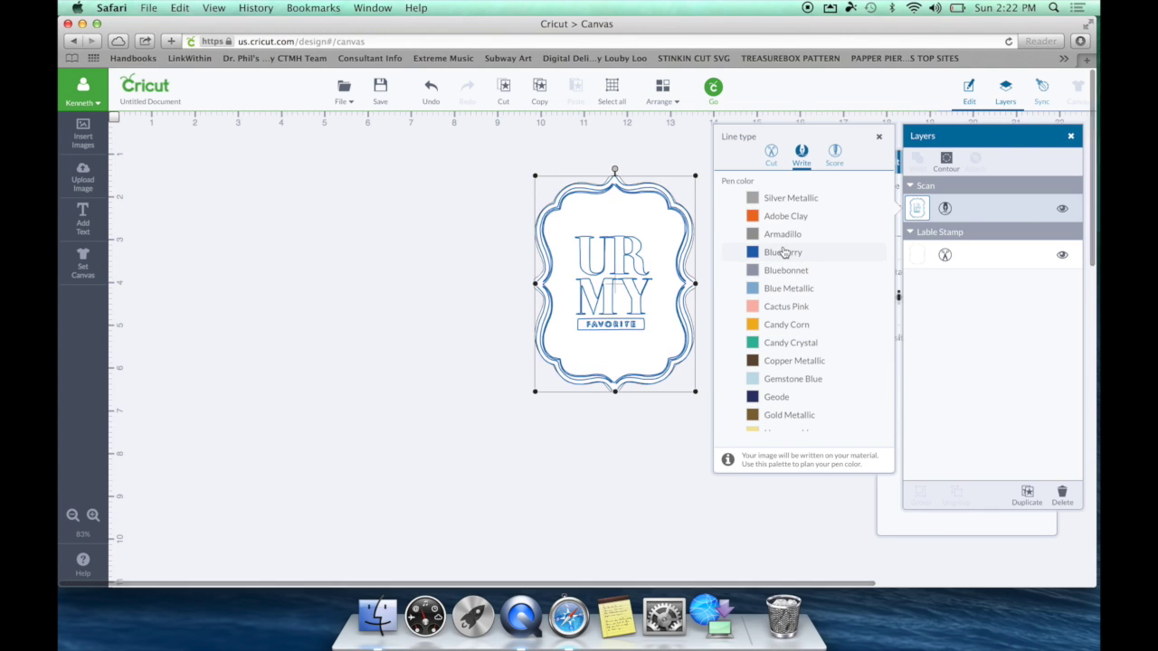
left_click(792, 197)
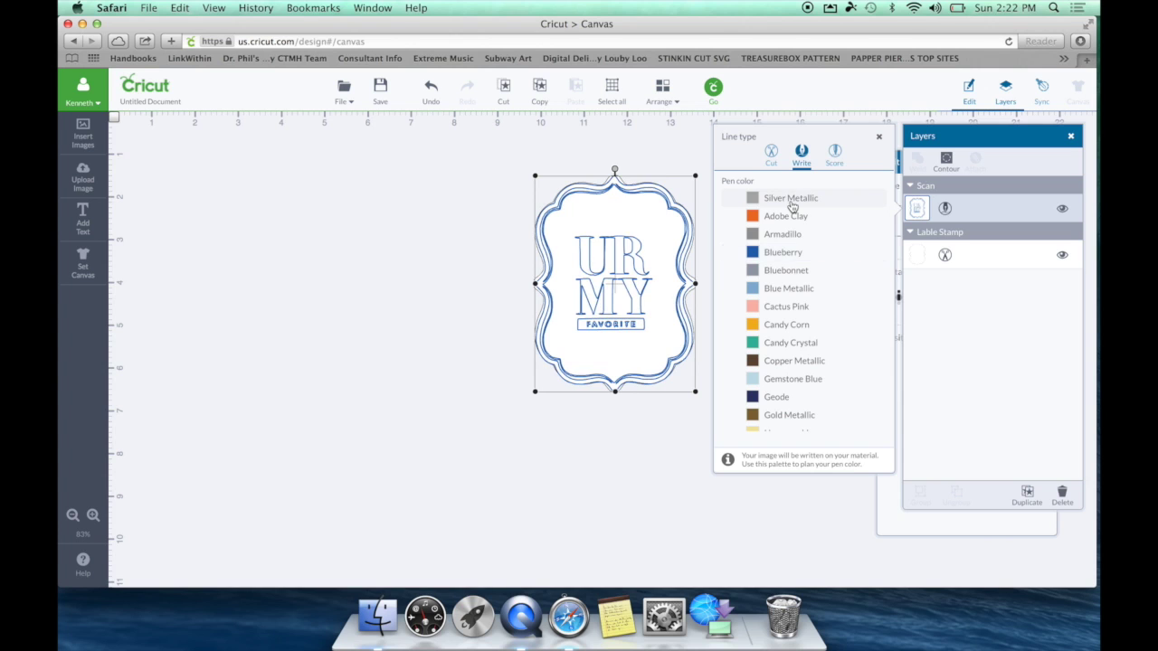
left_click(634, 480)
Attach the Scan drawing and the white label shape to each other
left_click_drag(516, 142, 726, 456)
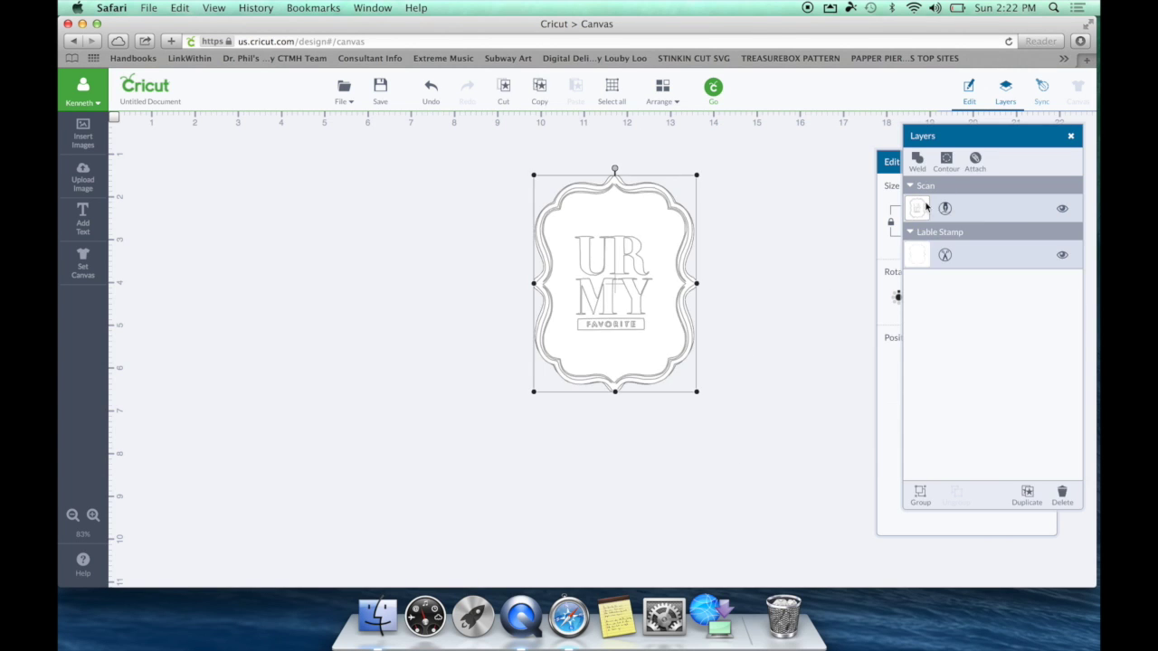
left_click(974, 163)
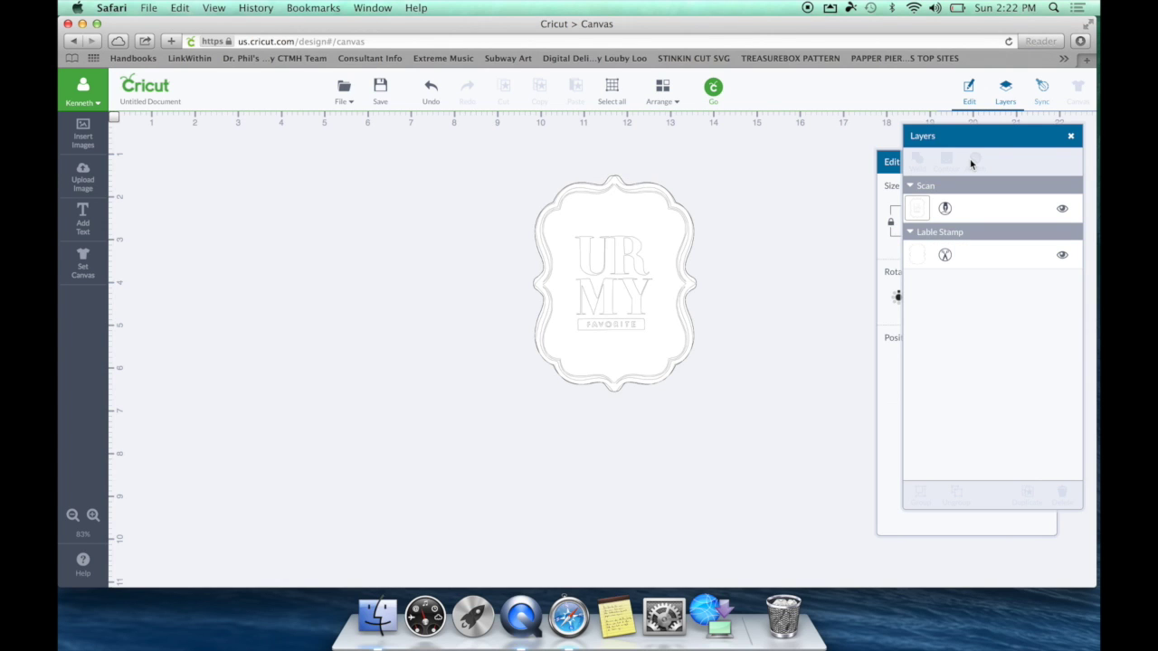
left_click(731, 107)
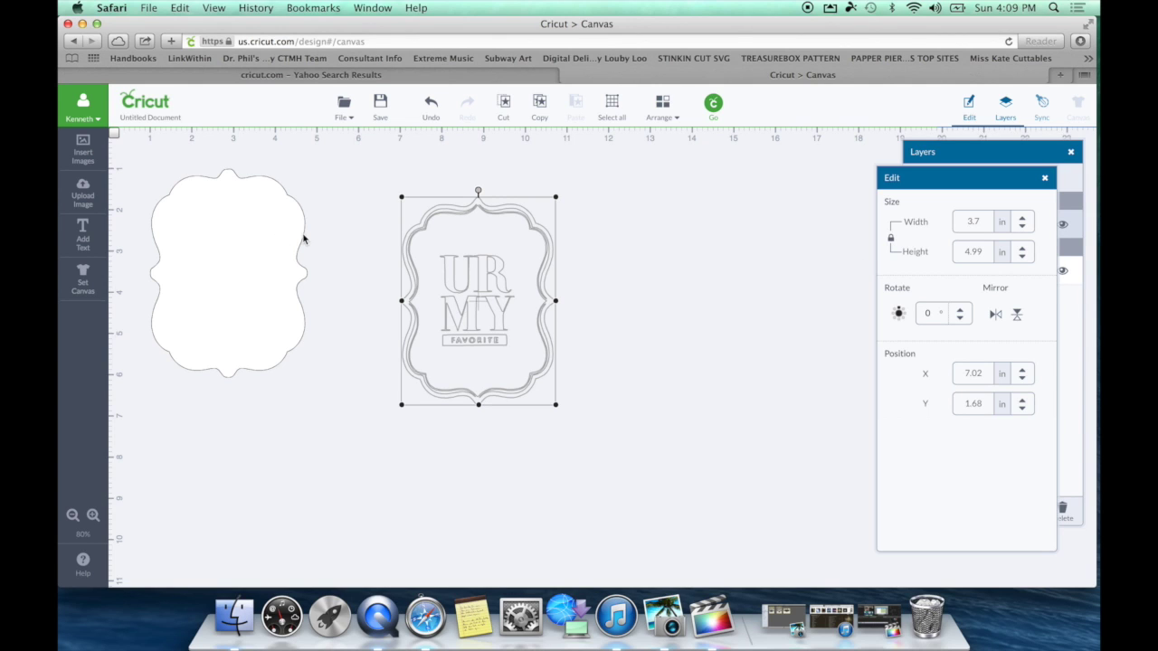
Unlock the Scan drawing's proportions and set its width to 3.77 in to match the white label shape
left_click(974, 152)
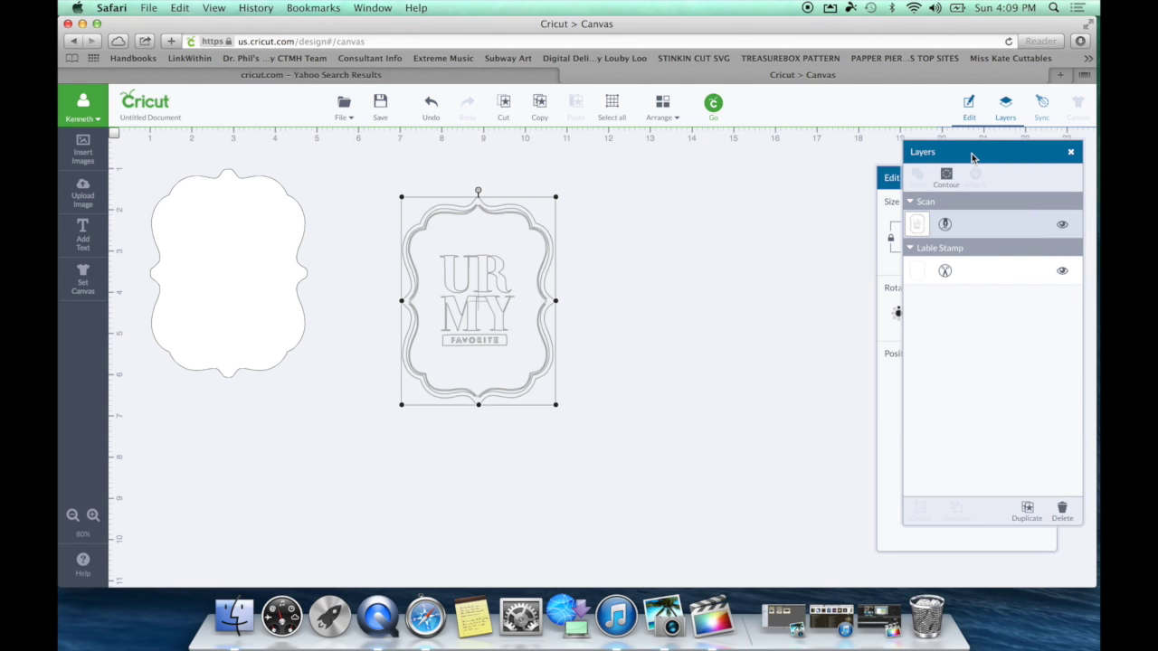
left_click(888, 177)
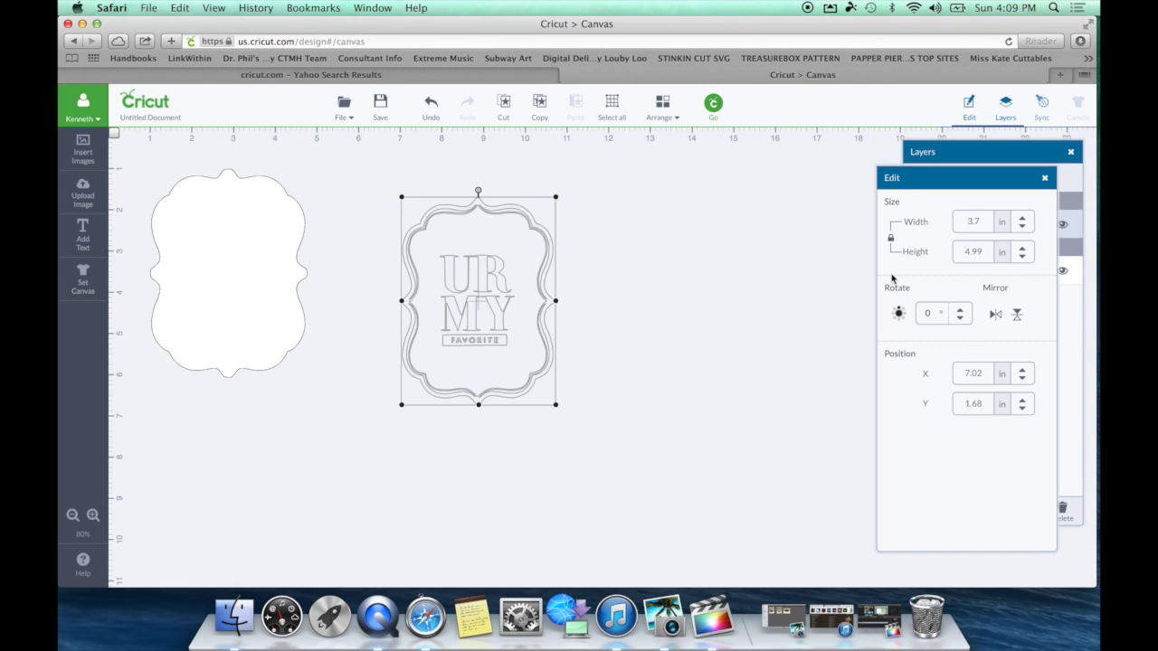
left_click(298, 296)
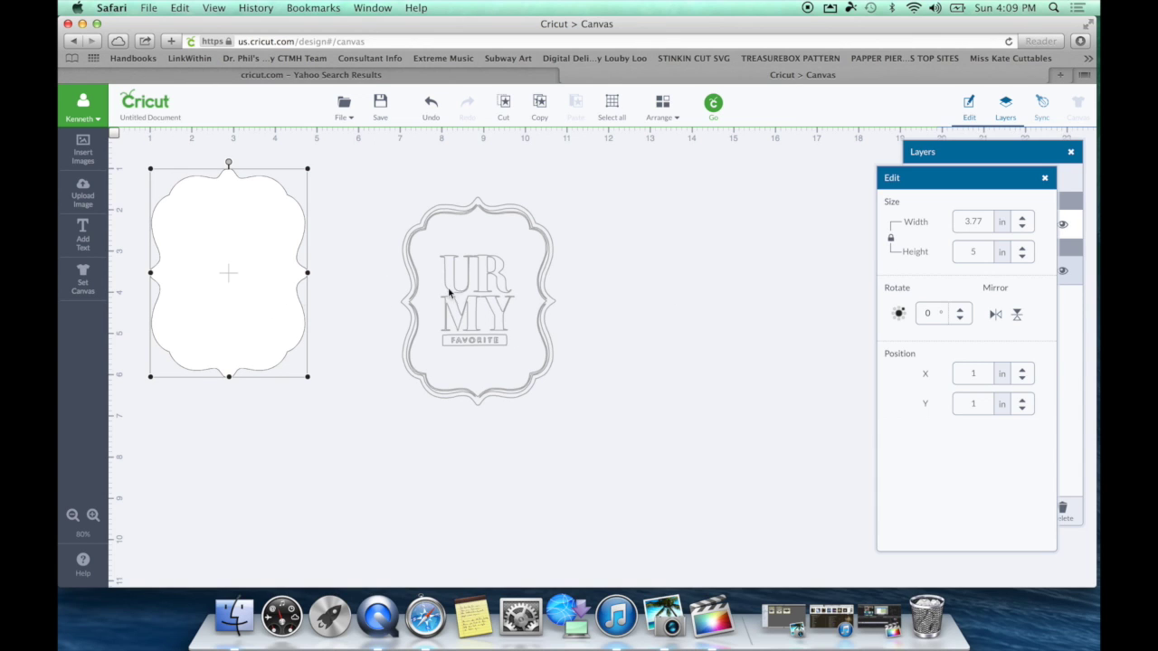
left_click(544, 305)
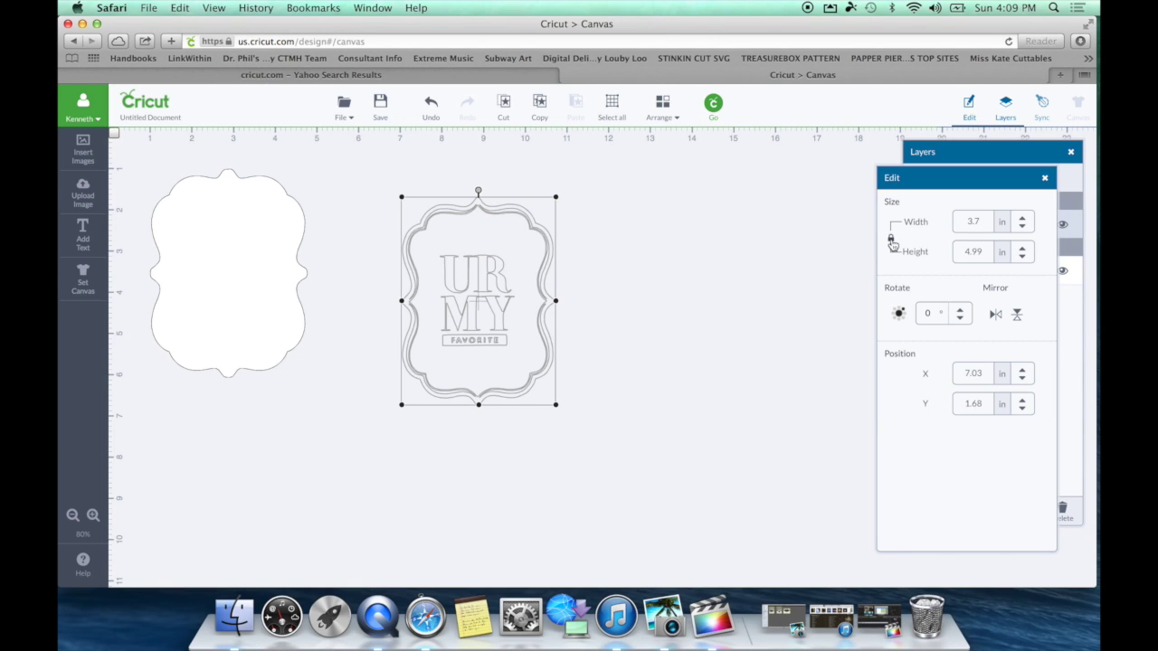
left_click(989, 221)
type("7")
key("Return")
Set the Scan drawing's height to 5.000 in, independently of its width
left_click(989, 255)
key("BackSpace")
key("BackSpace")
key("BackSpace")
key("BackSpace")
type("5.000")
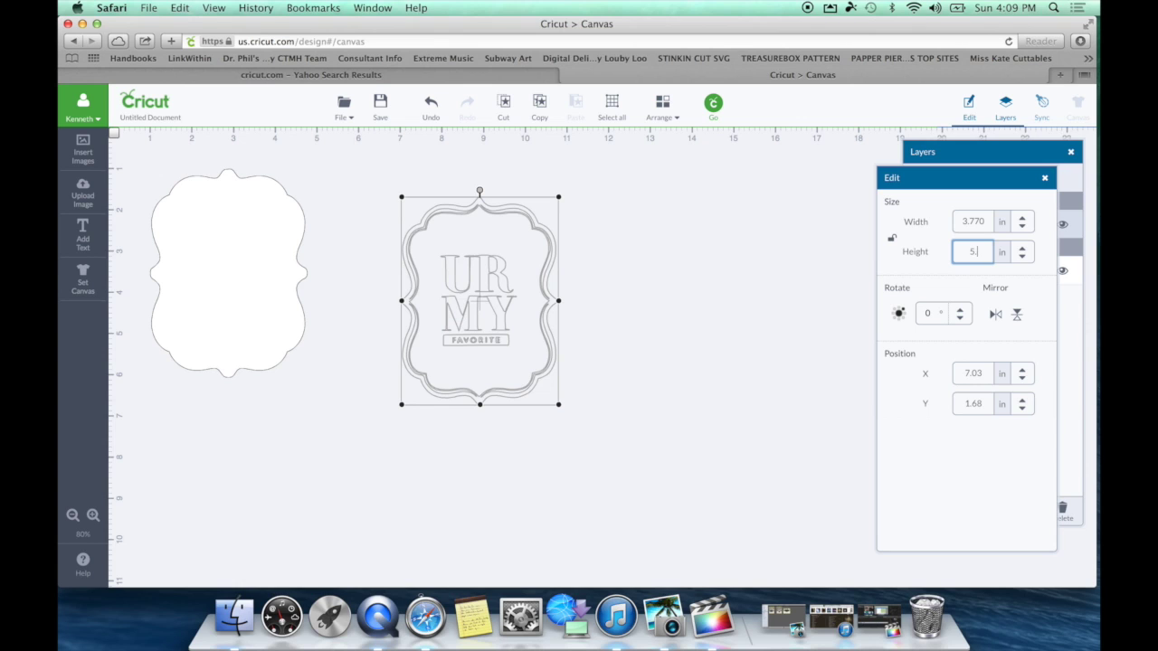
key("Return")
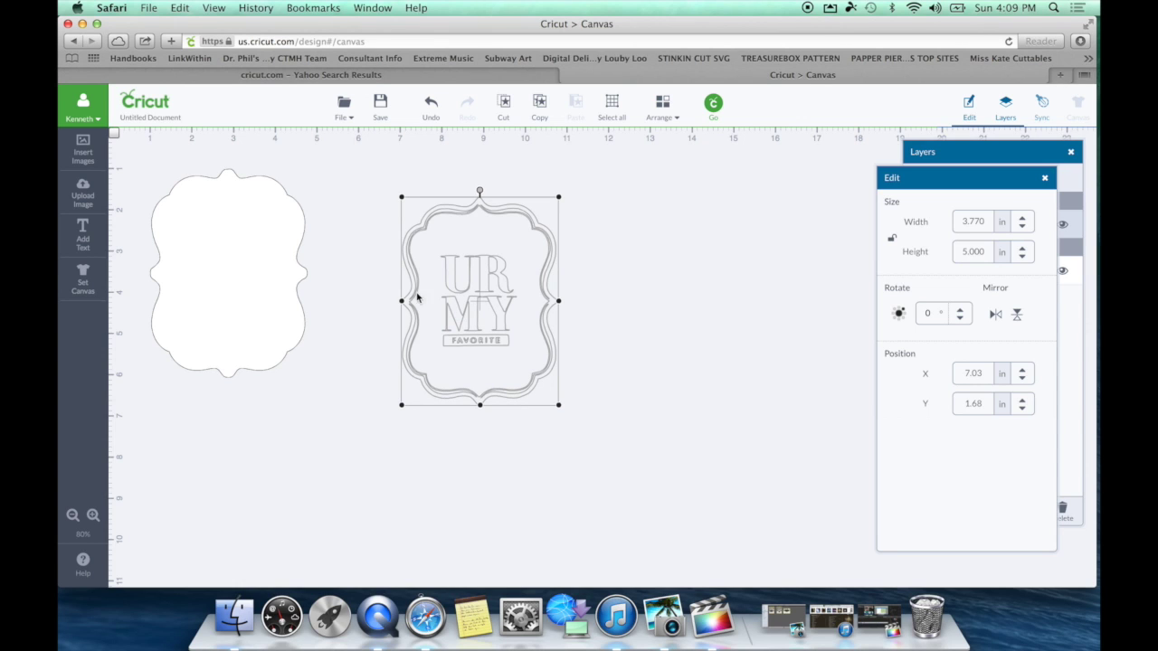
Set the Scan drawing's X position to 1.0 in to match the white label shape's horizontal position
left_click(298, 295)
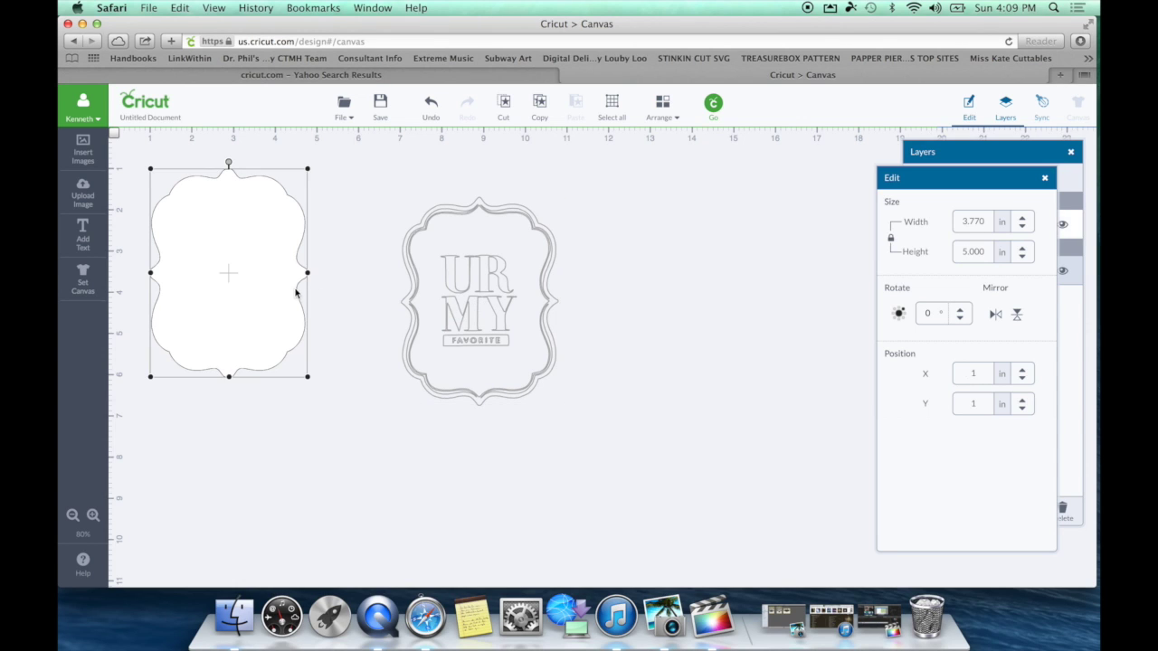
left_click(564, 294)
left_click(529, 301)
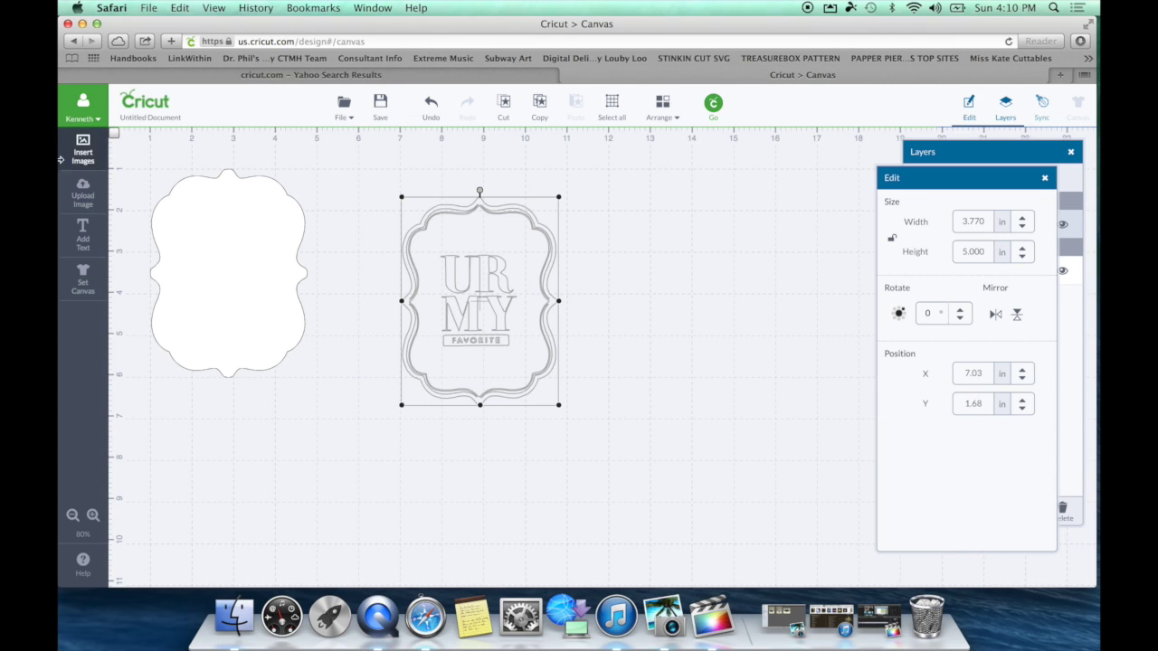
left_click(298, 243)
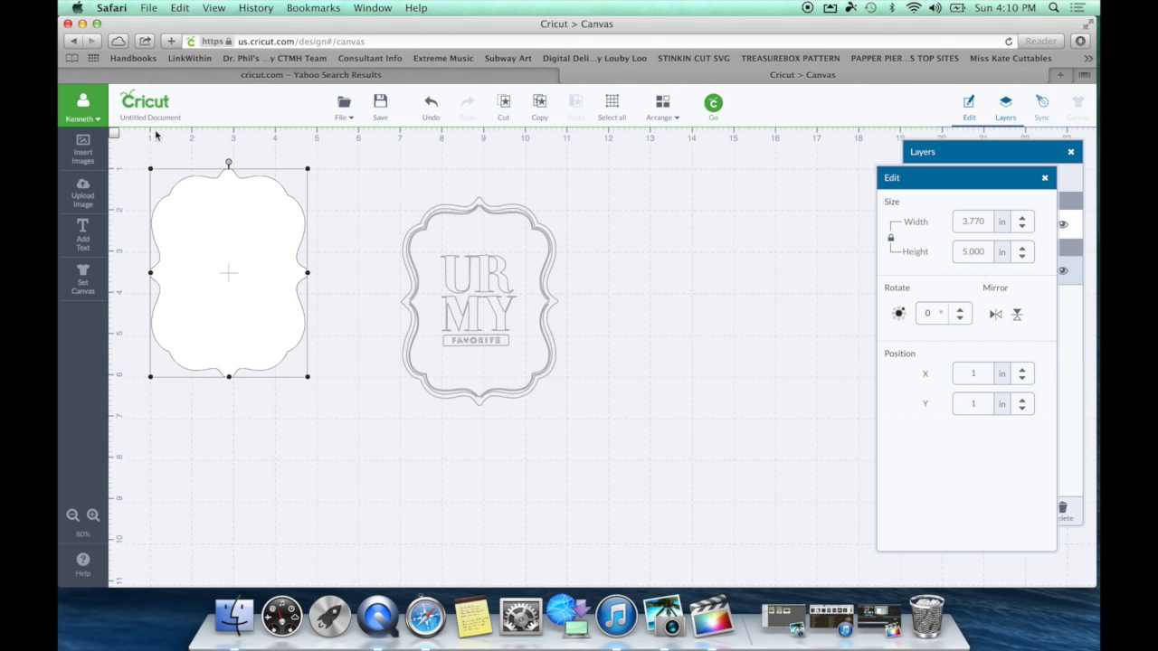
left_click(479, 213)
double_click(987, 372)
type("1")
type("0")
key("BackSpace")
type(".0")
key("Return")
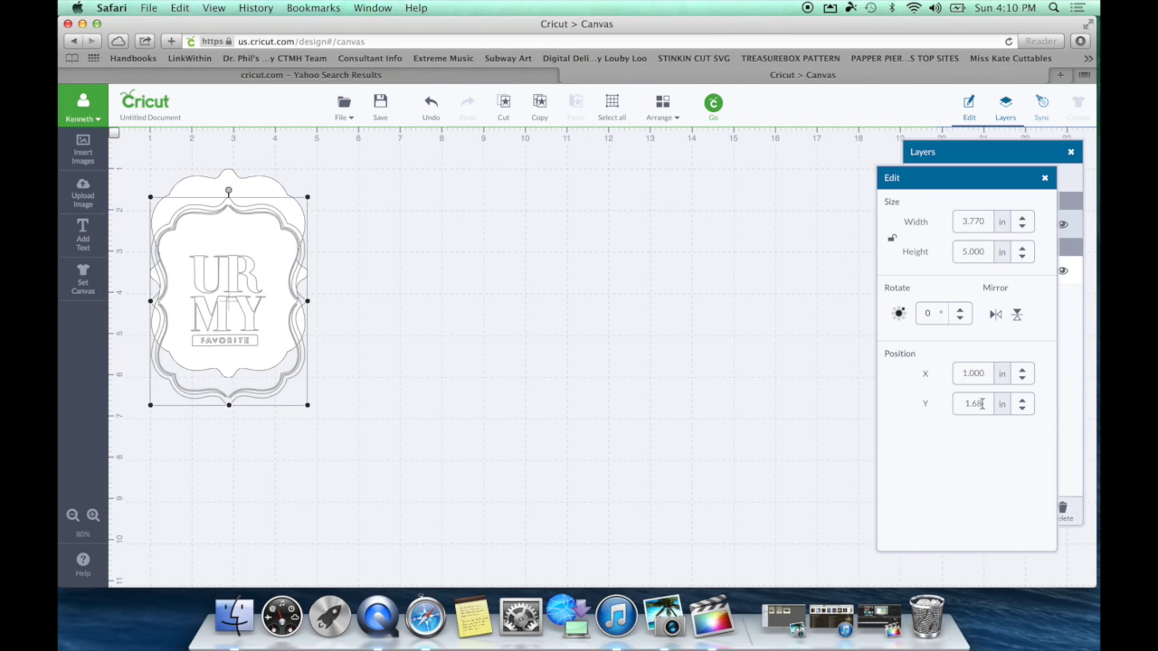
Set the Scan drawing's Y position to 1.0 in so it sits exactly over the label shape, and deselect it
left_click(981, 404)
key("BackSpace")
key("BackSpace")
key("BackSpace")
type(".0")
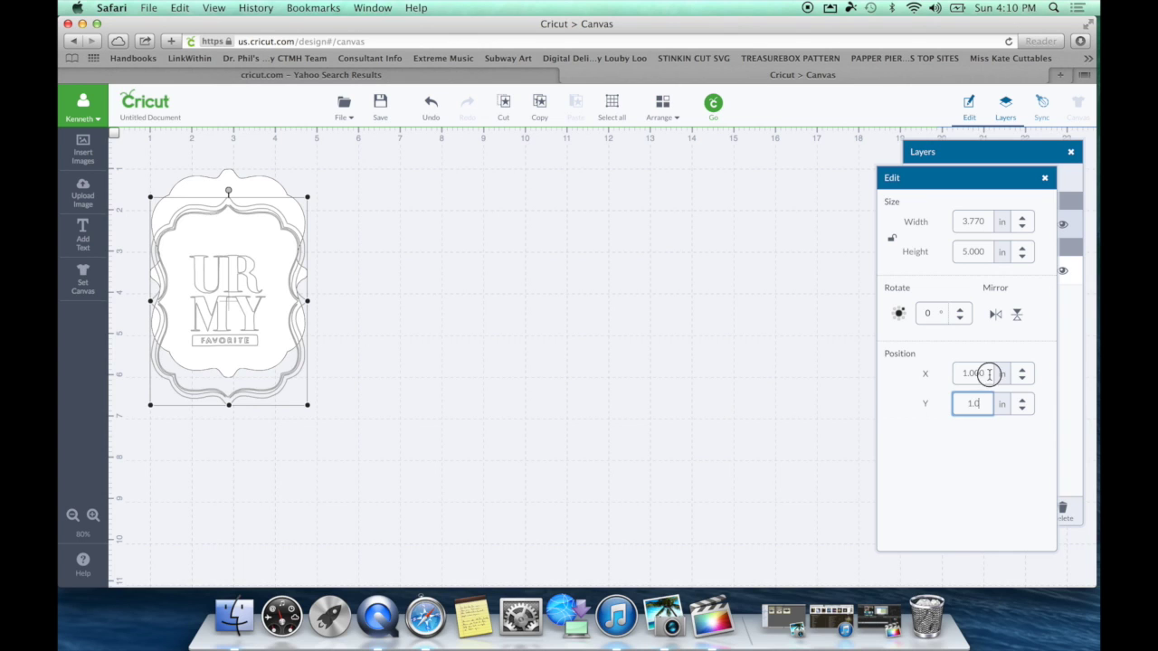
key("Return")
left_click(513, 472)
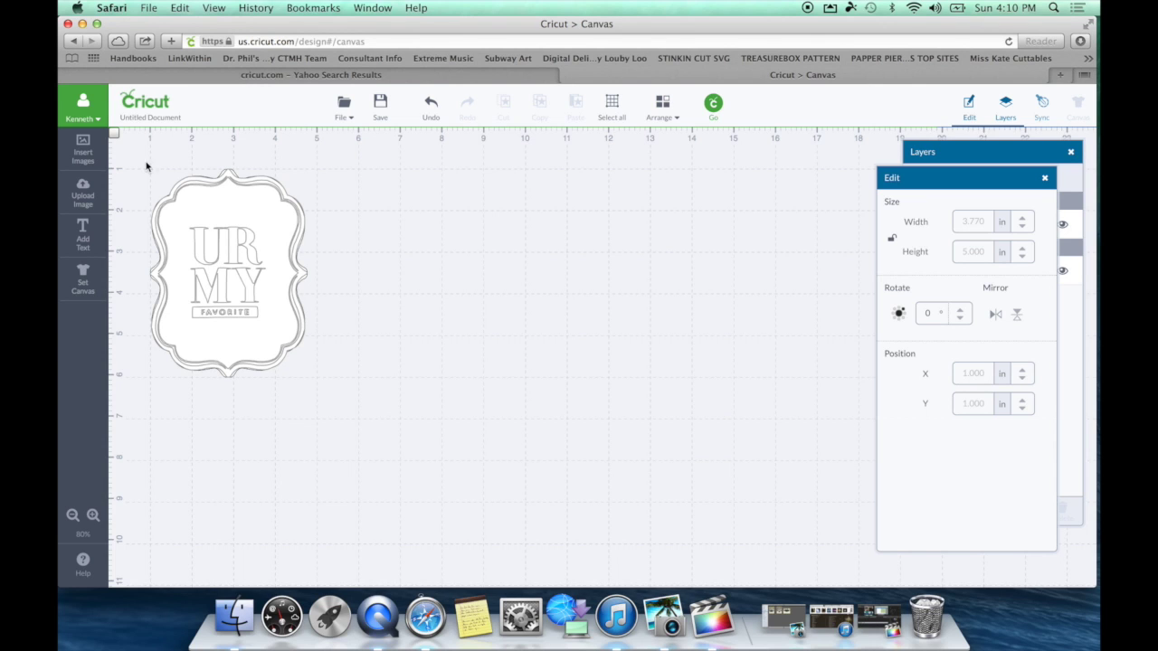
Select the aligned Scan drawing and Lable Stamp shape together and attach them
left_click_drag(140, 158, 328, 437)
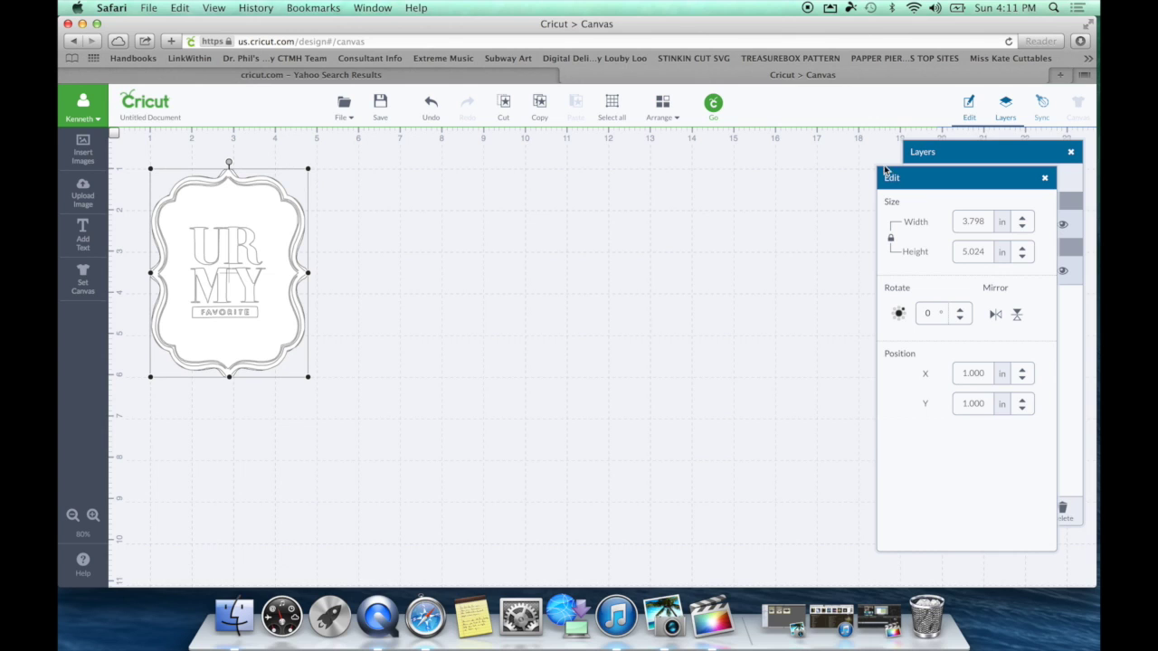
left_click(991, 150)
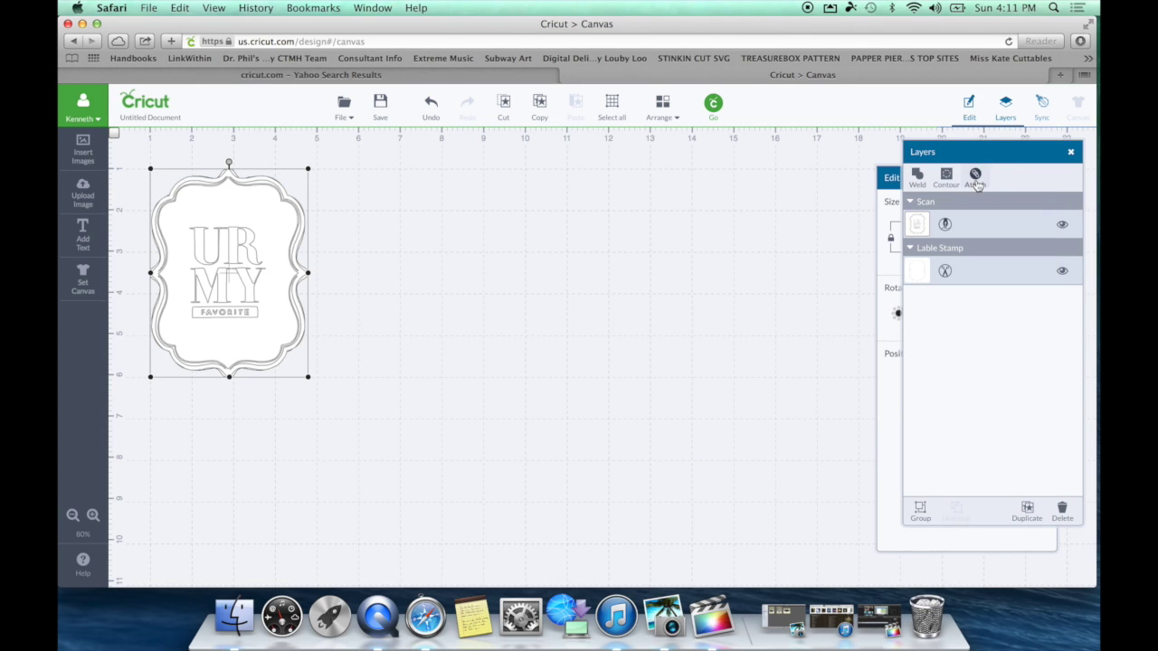
left_click(977, 184)
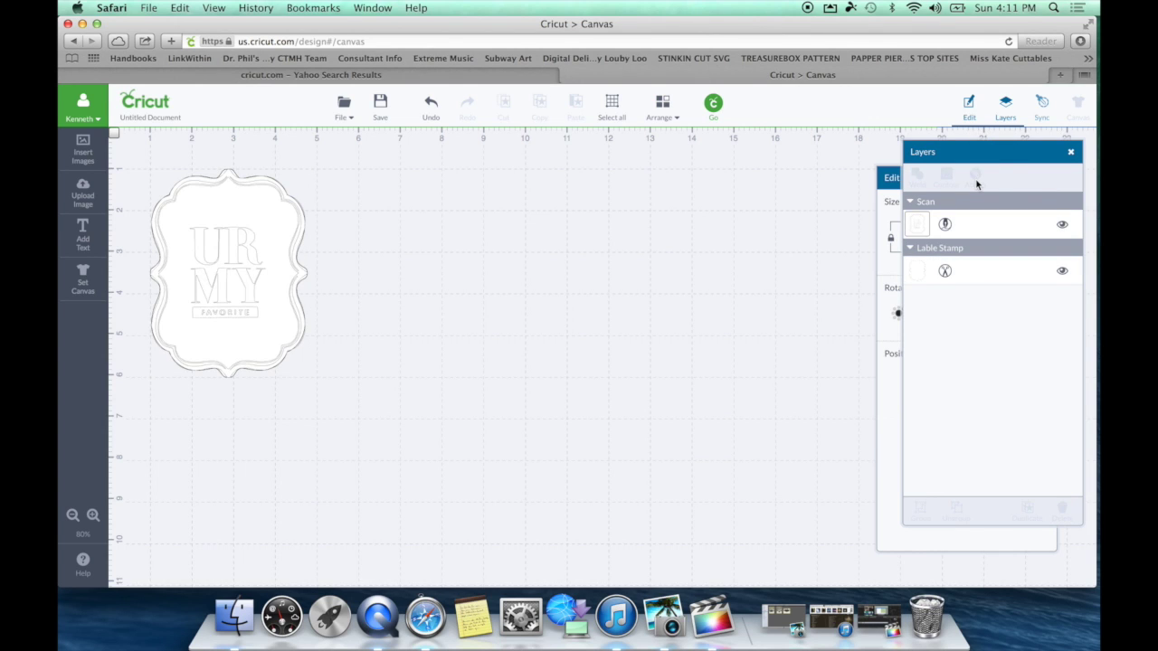